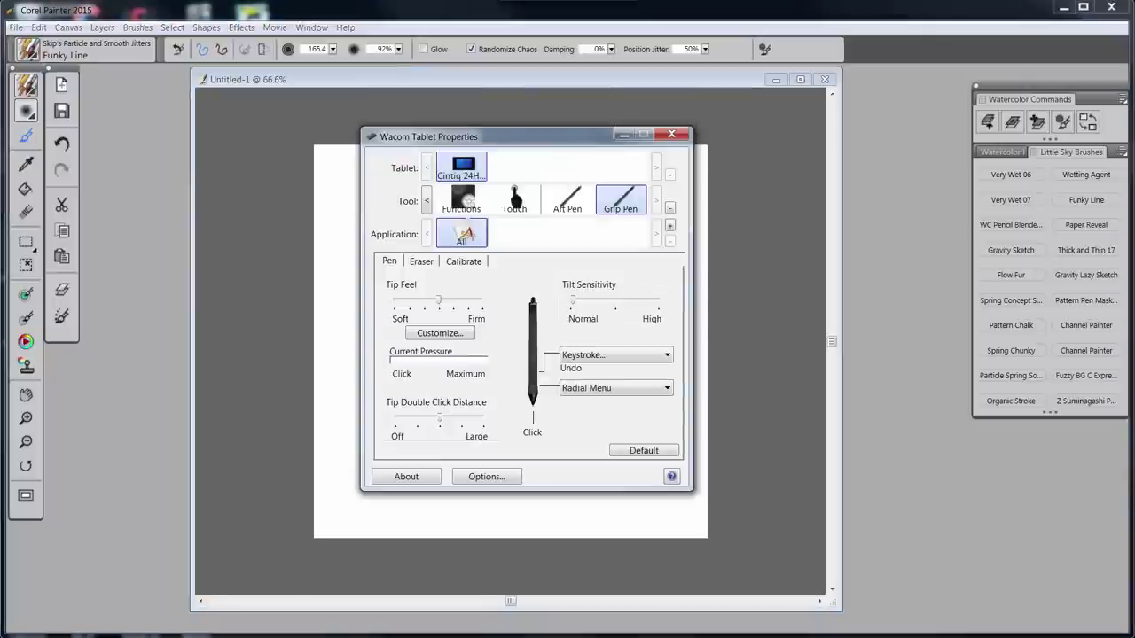
Step: Add Painter 2015 x64 as an application with its own Grip Pen settings
left_click(671, 229)
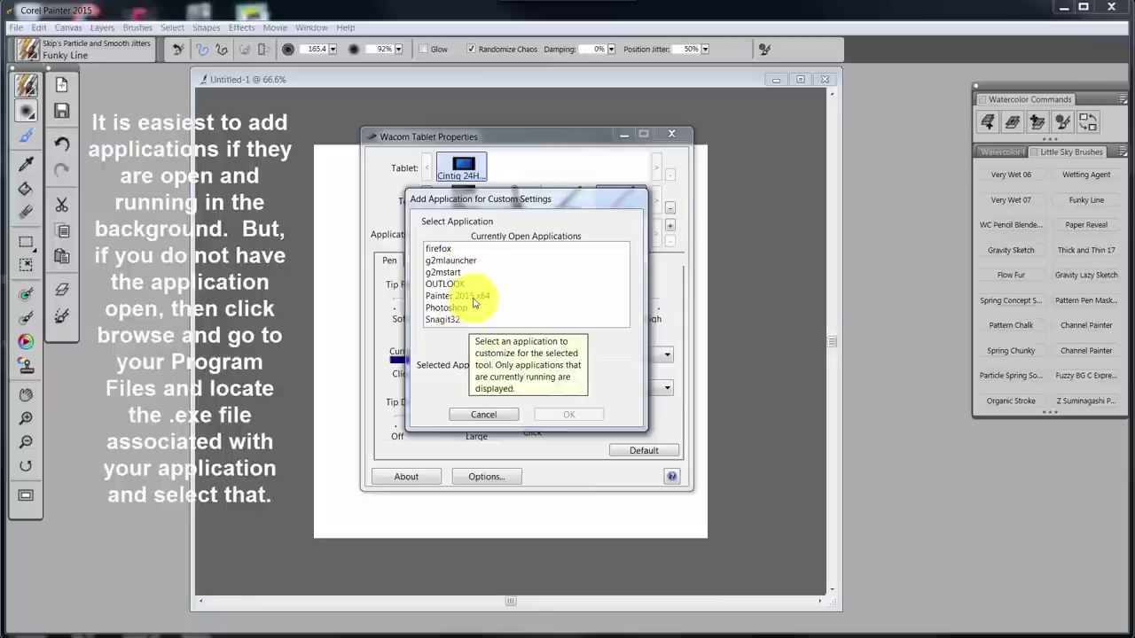
left_click(474, 296)
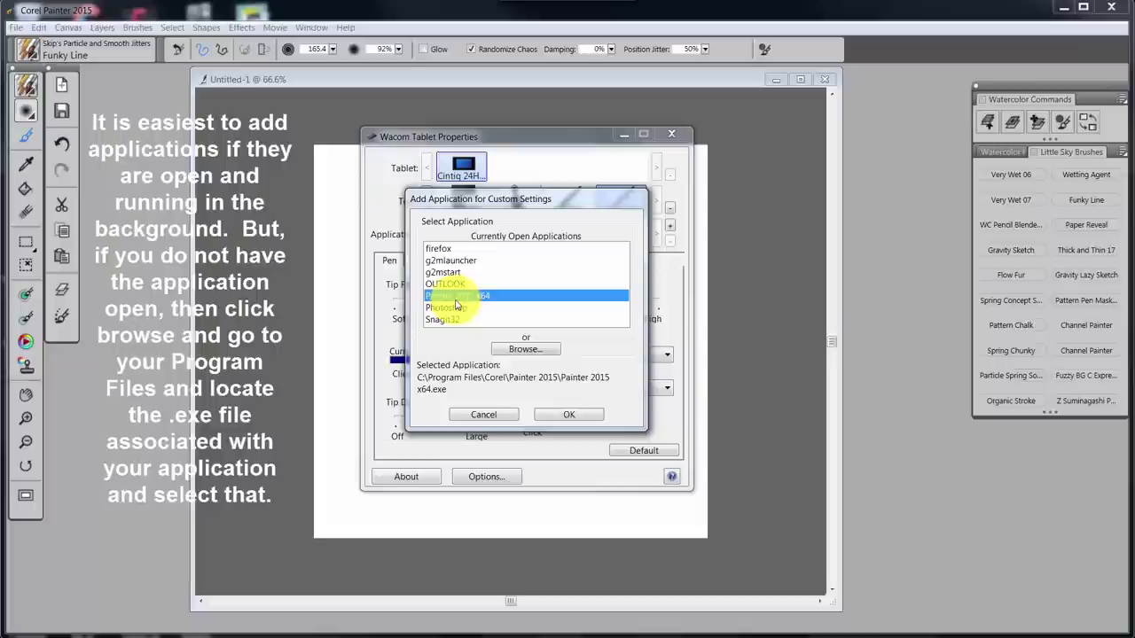
left_click(564, 414)
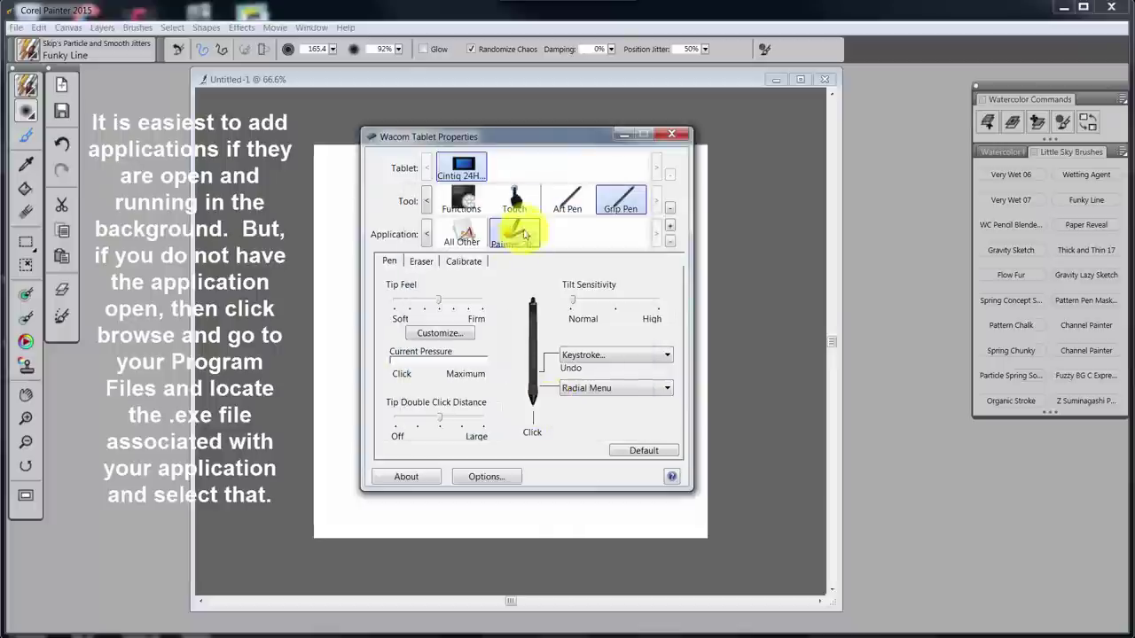
Step: Add Photoshop as a second custom application from the running applications list
left_click(669, 226)
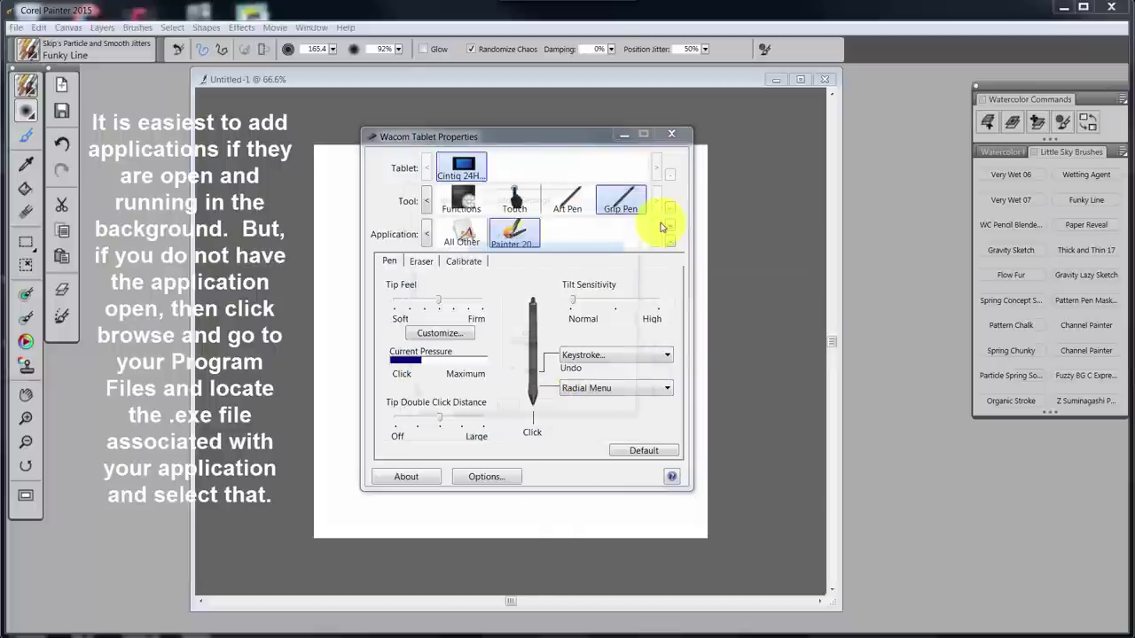
left_click(460, 307)
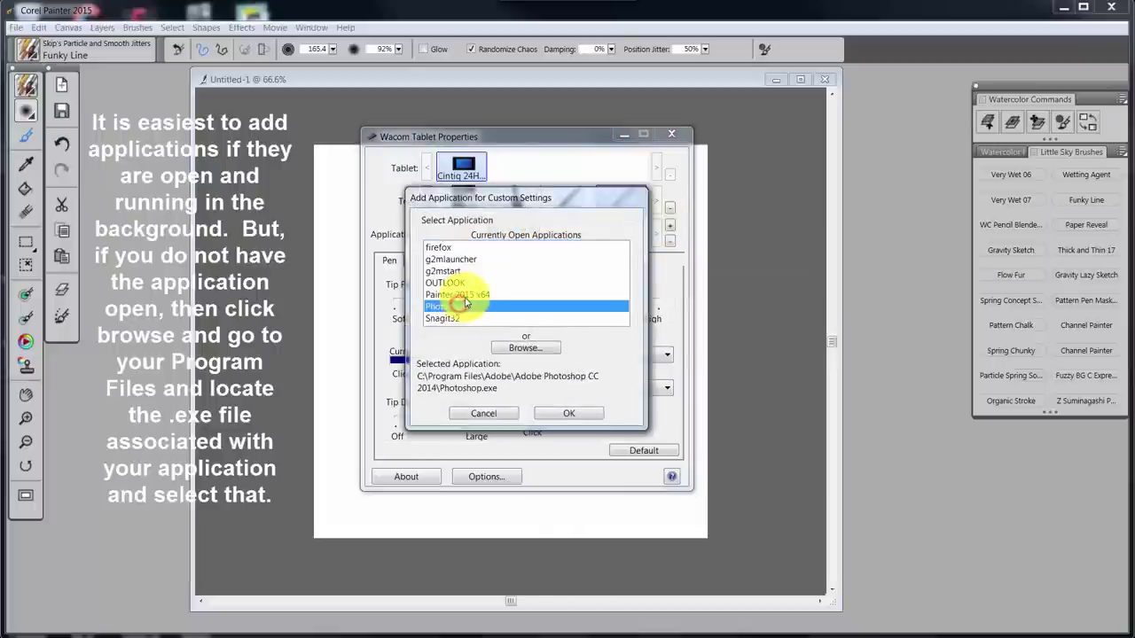
left_click(457, 294)
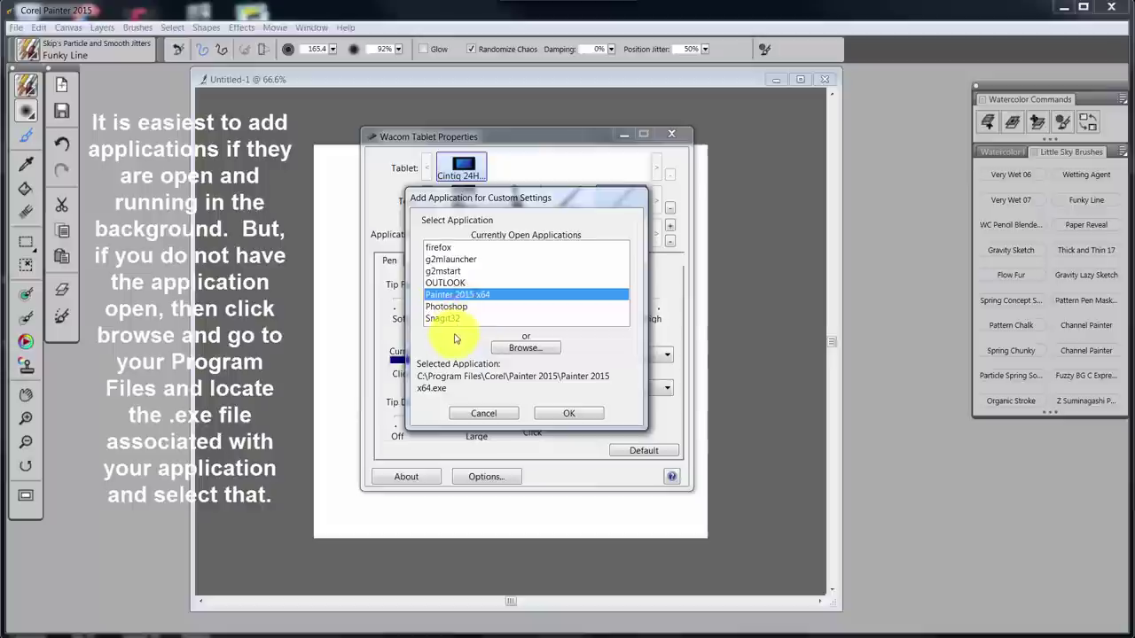
left_click(462, 319)
left_click(460, 307)
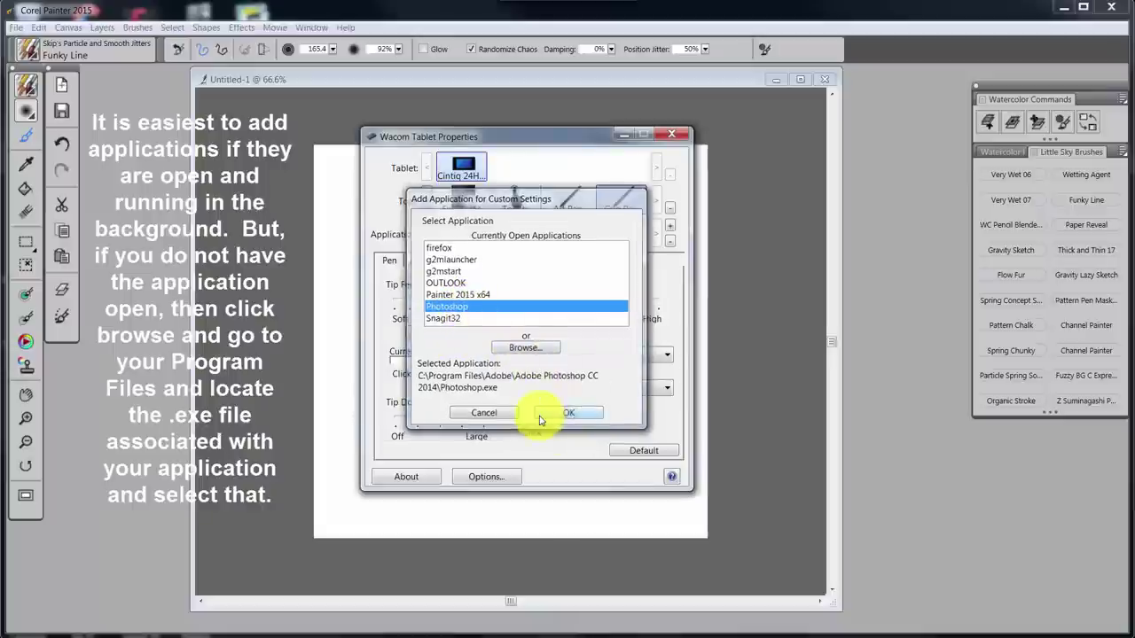
left_click(567, 414)
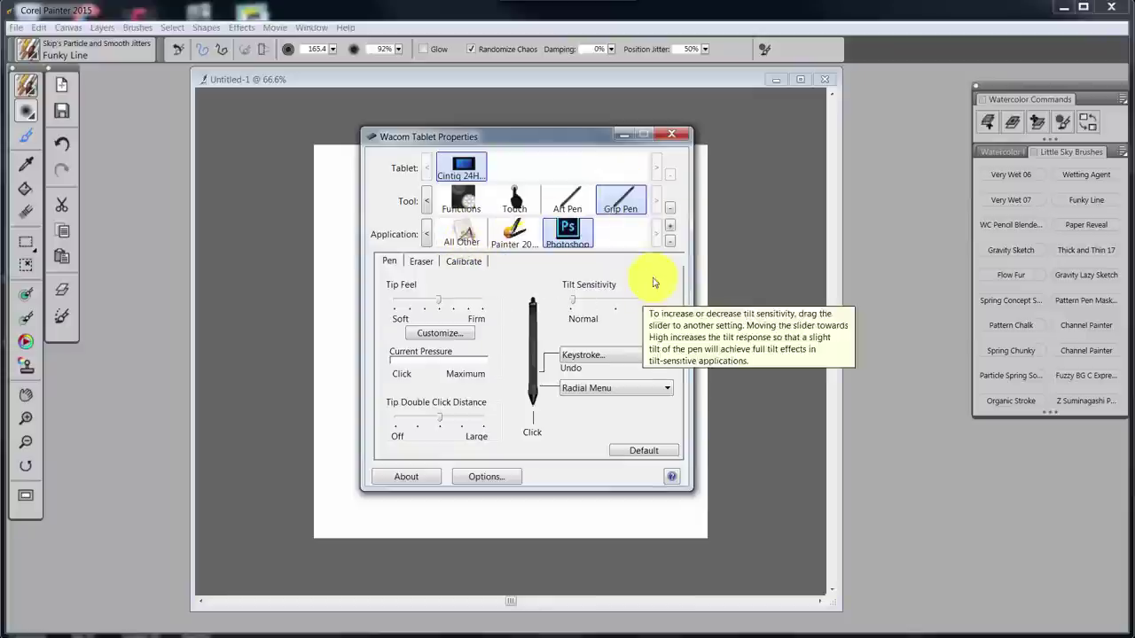
Step: Delete the Photoshop and Painter 2015 application entries
left_click(669, 245)
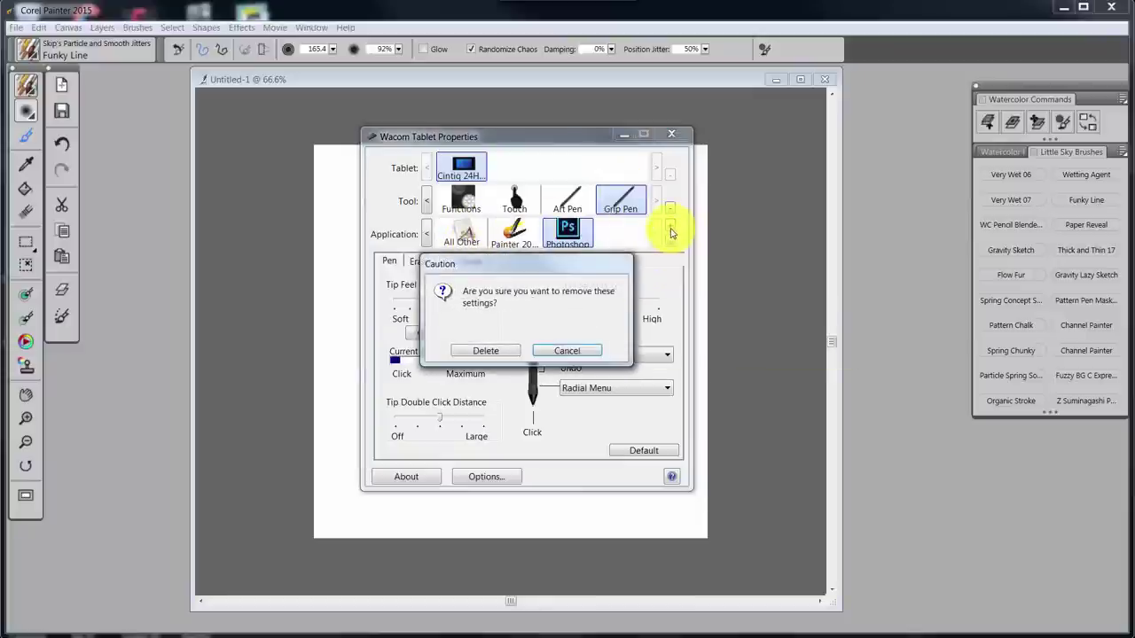
left_click(496, 352)
left_click(671, 239)
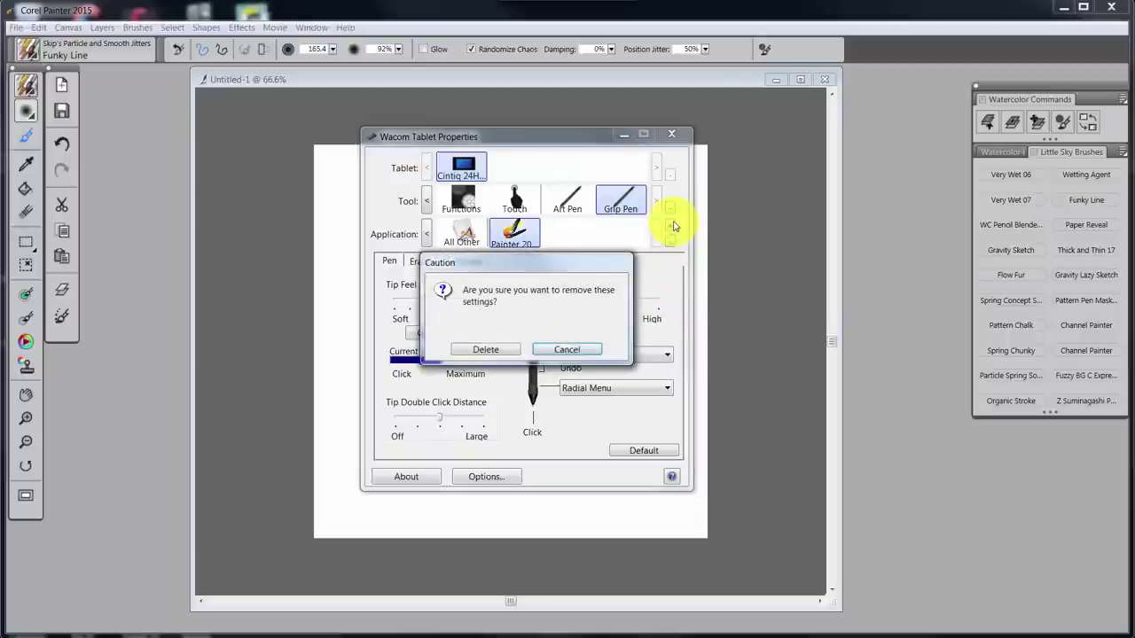
left_click(498, 349)
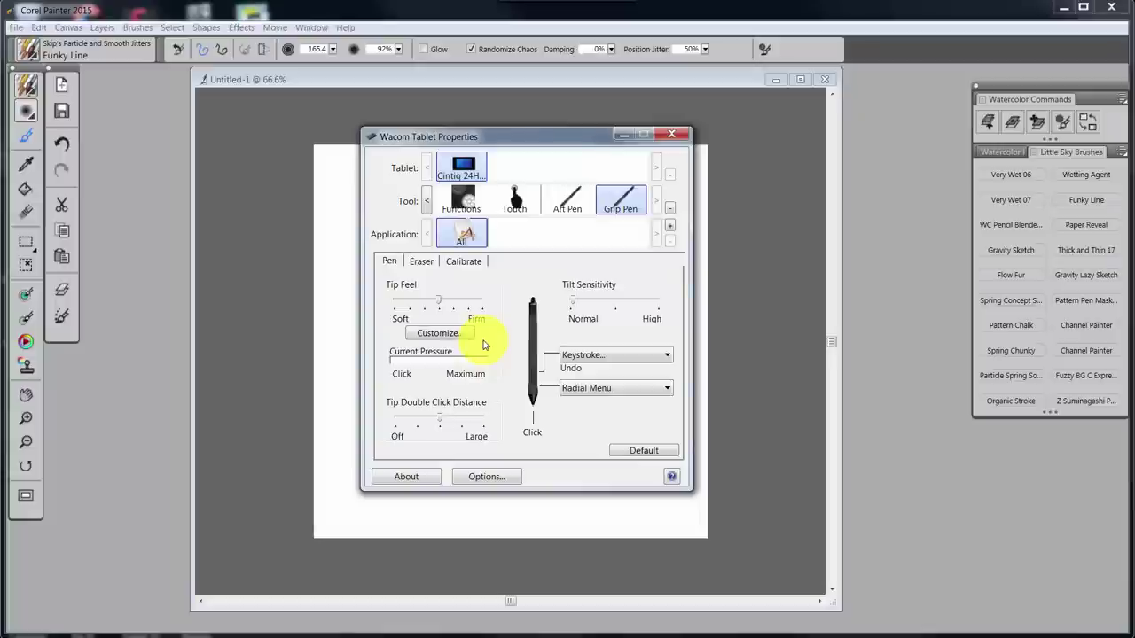
Step: Re-add Painter 2015 x64 as an application for both the Grip Pen and the Art Pen
left_click(670, 225)
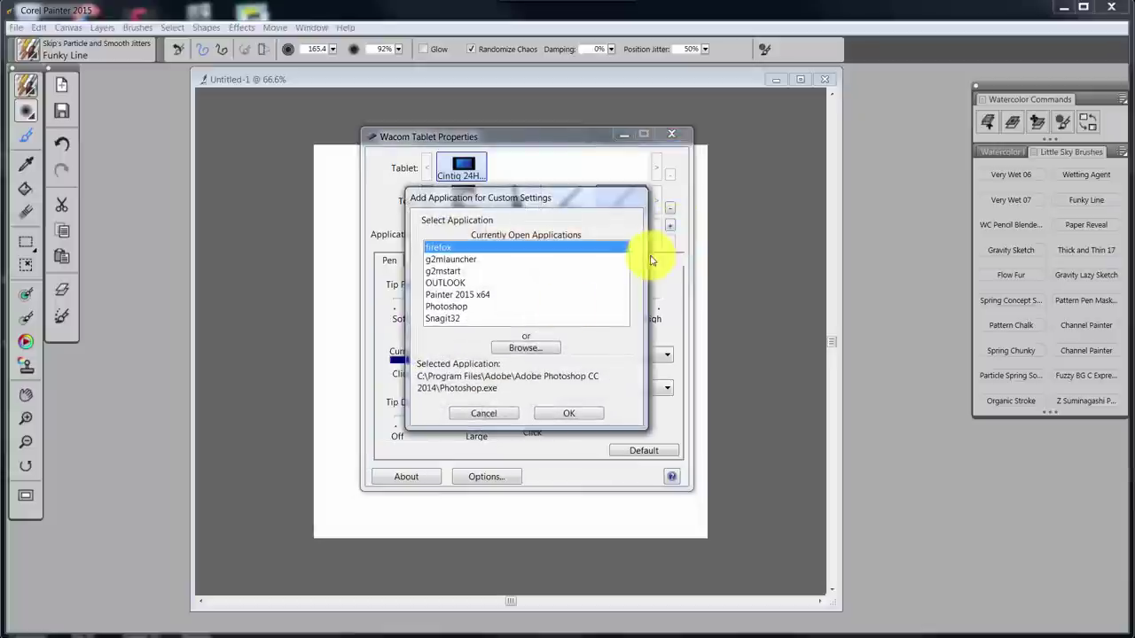
left_click(479, 295)
left_click(566, 414)
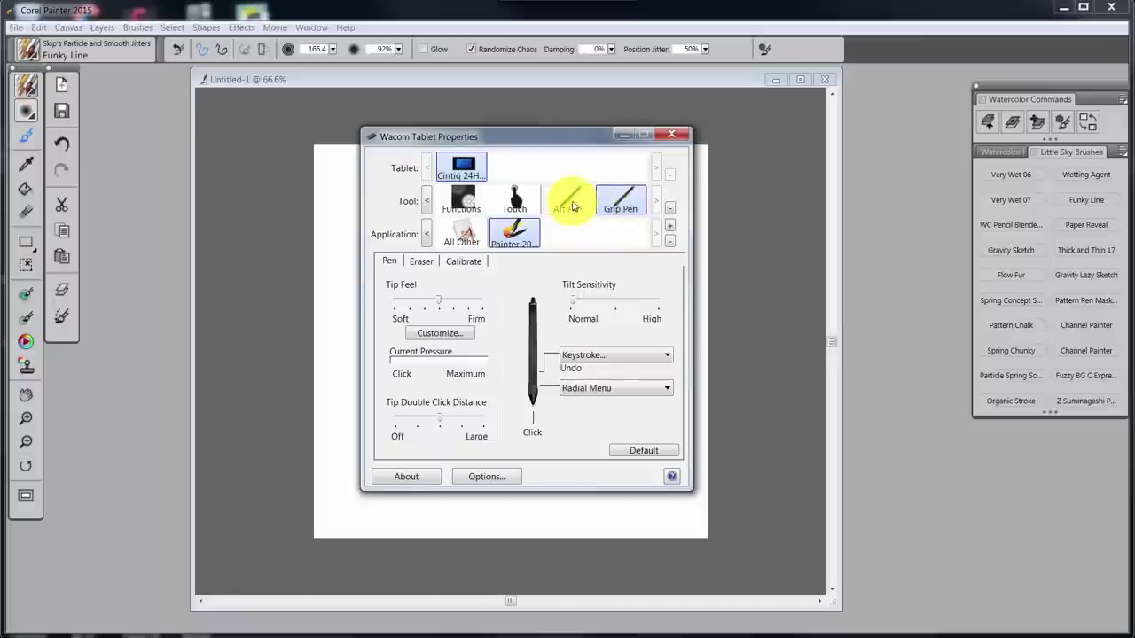
left_click(568, 204)
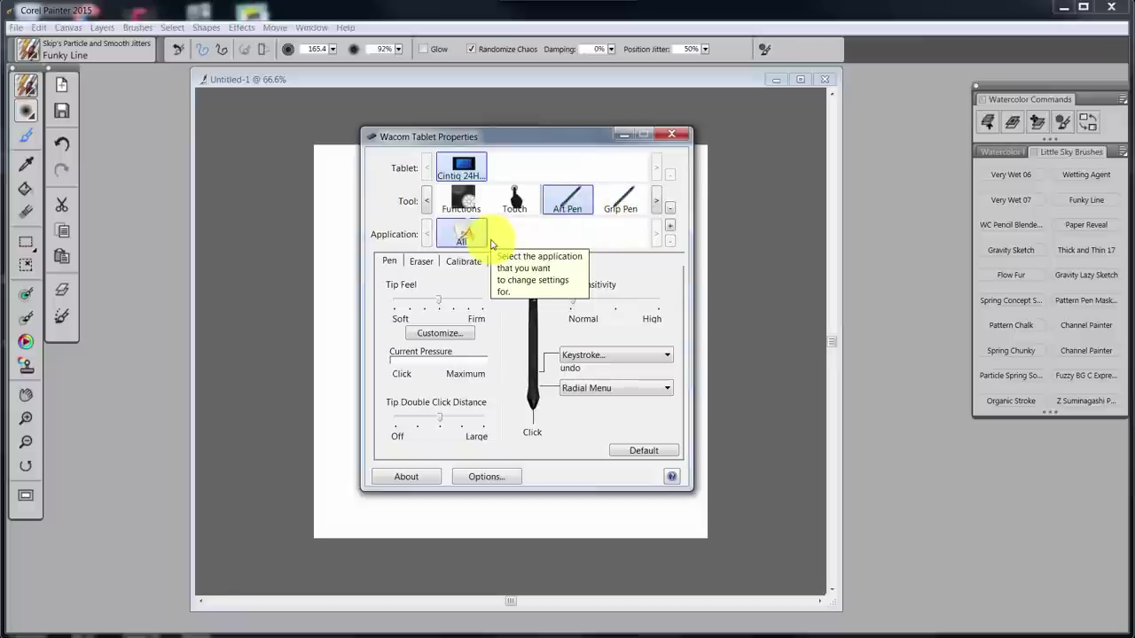
left_click(669, 225)
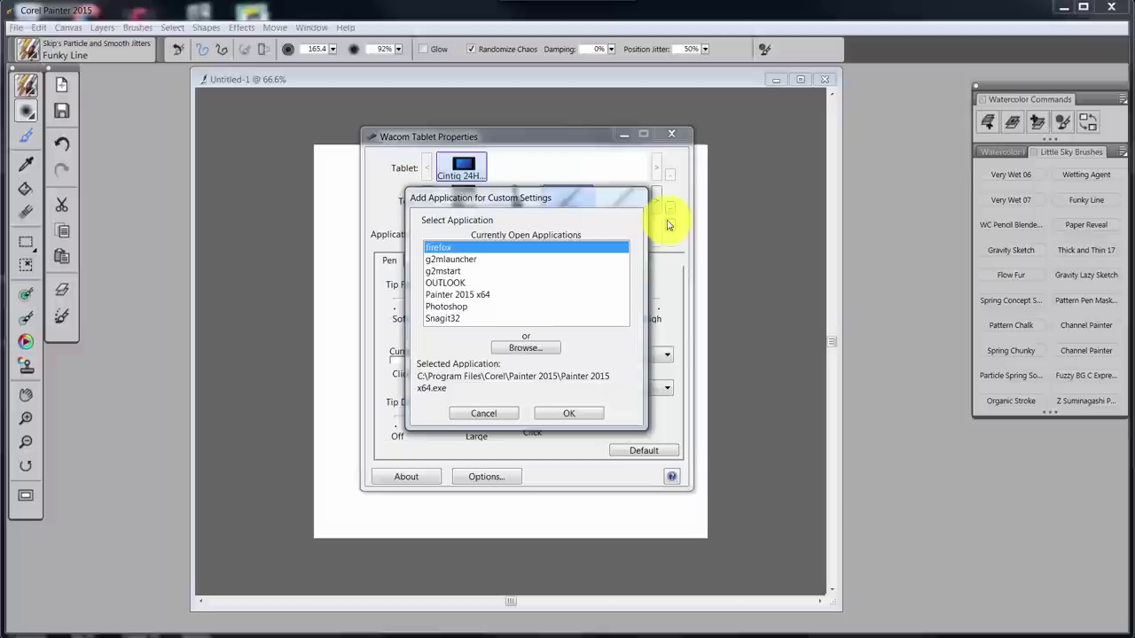
left_click(479, 294)
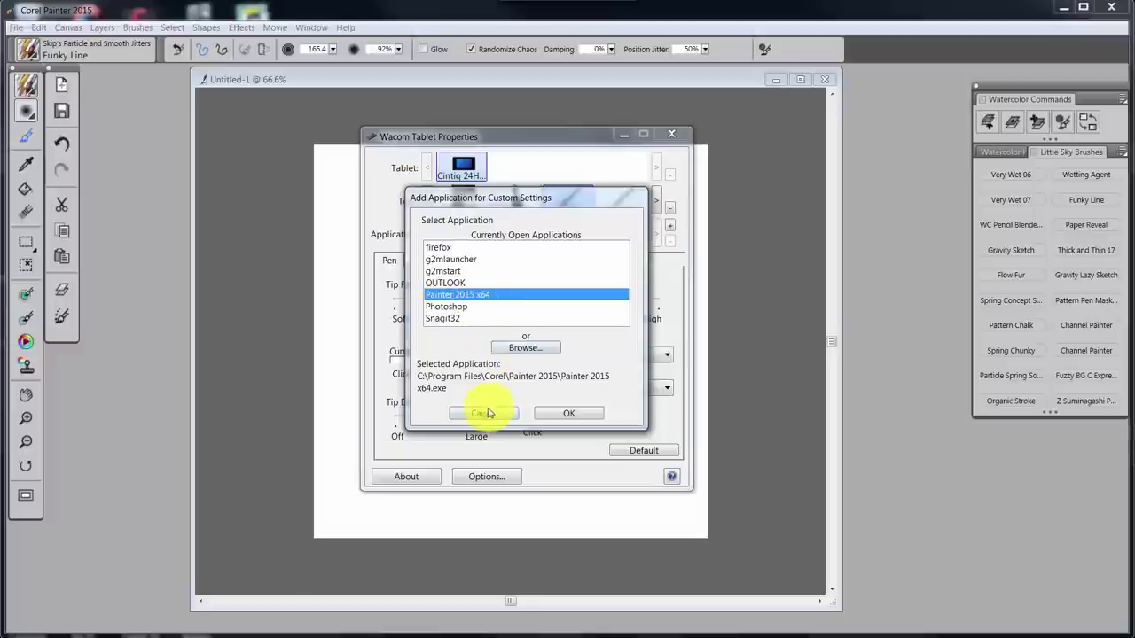
left_click(543, 412)
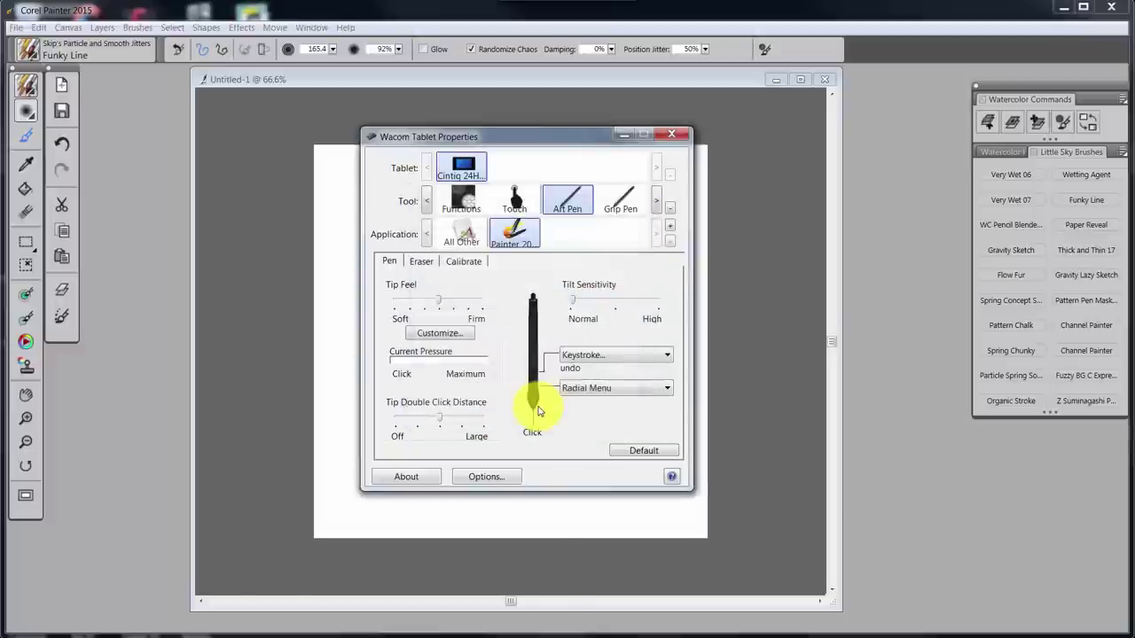
Step: Delete the Painter 2015 entries from the Art Pen and Grip Pen, leaving only All
left_click(514, 197)
left_click(458, 193)
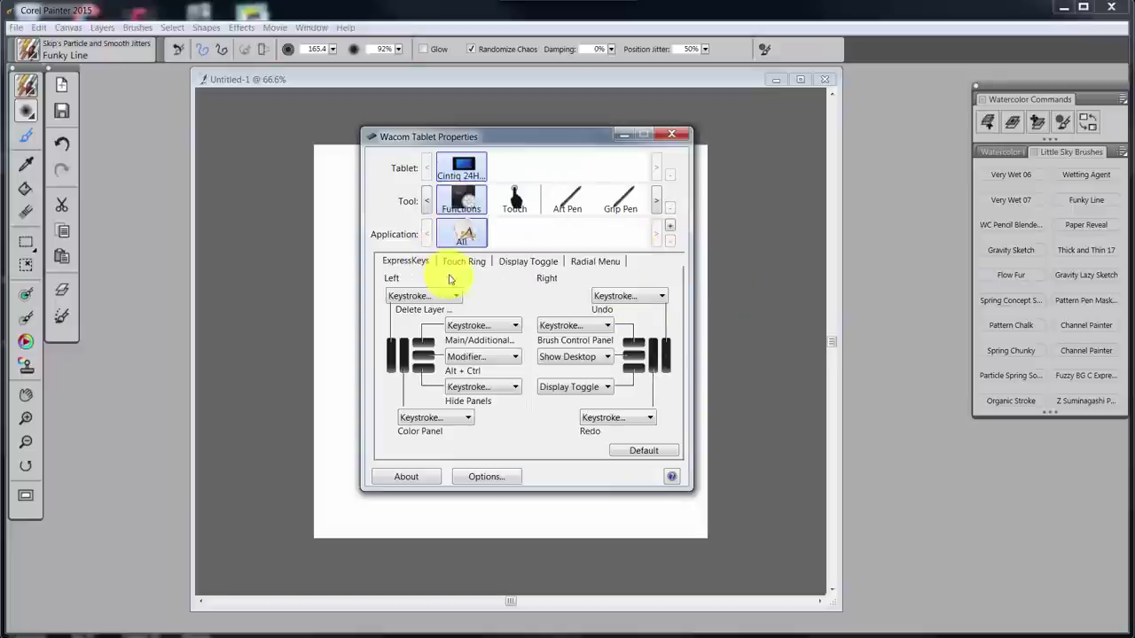
left_click(567, 197)
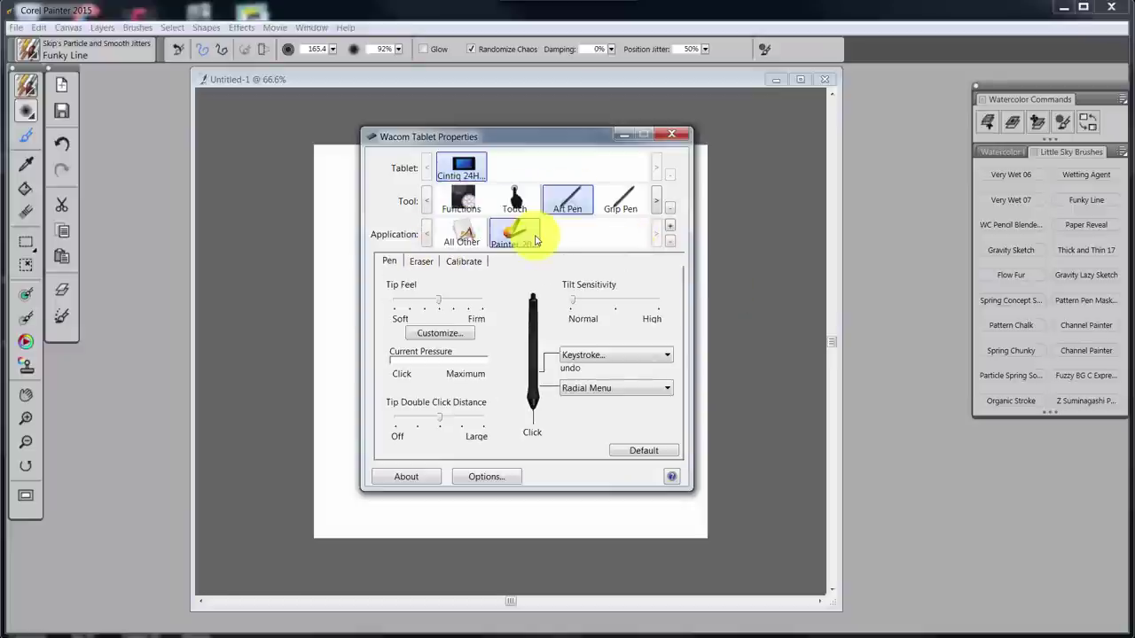
left_click(667, 240)
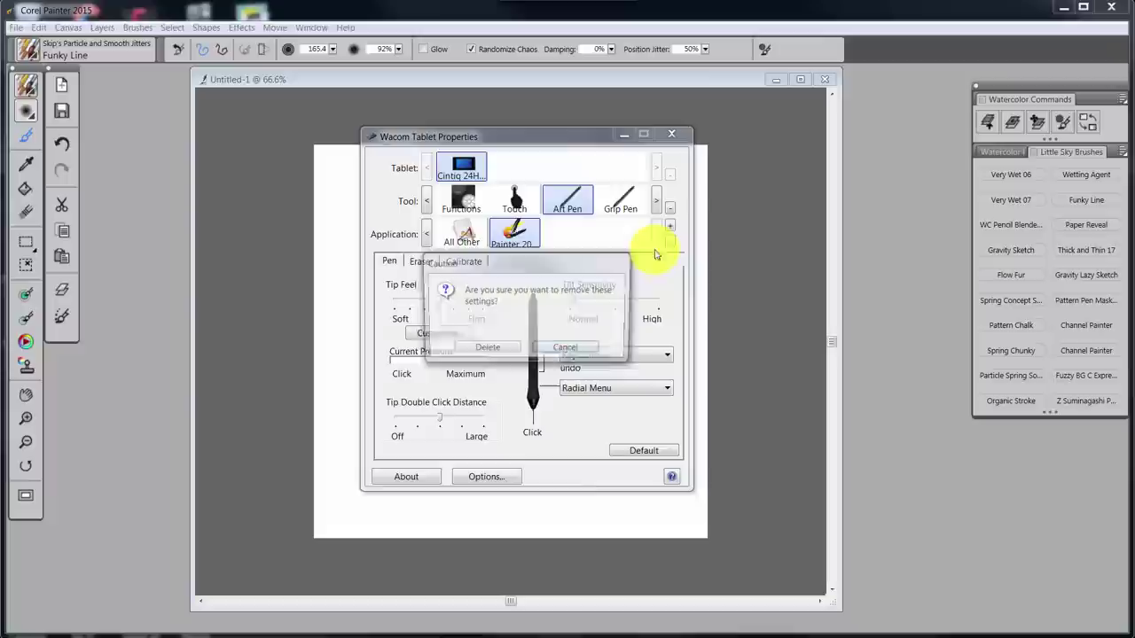
left_click(507, 349)
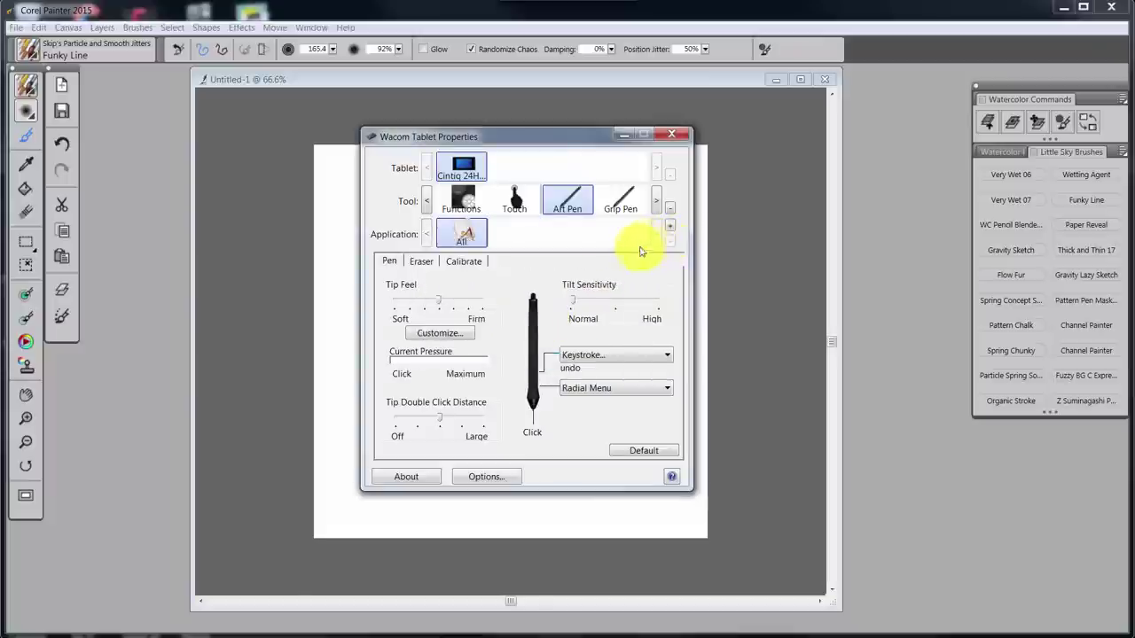
left_click(632, 210)
left_click(670, 240)
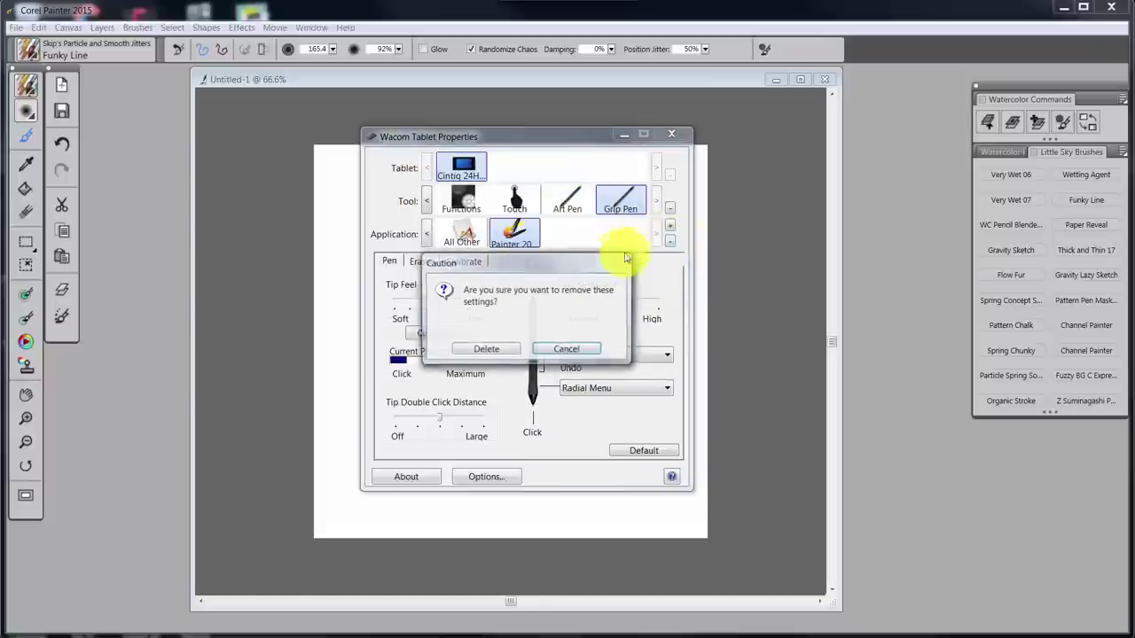
left_click(486, 351)
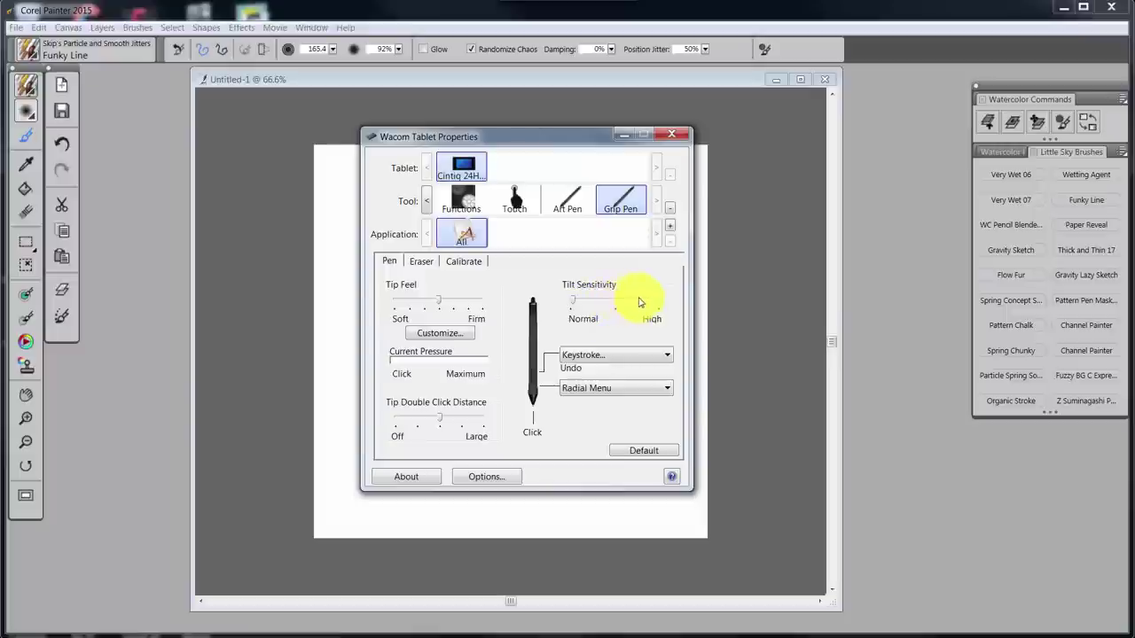
mouse_move(604, 306)
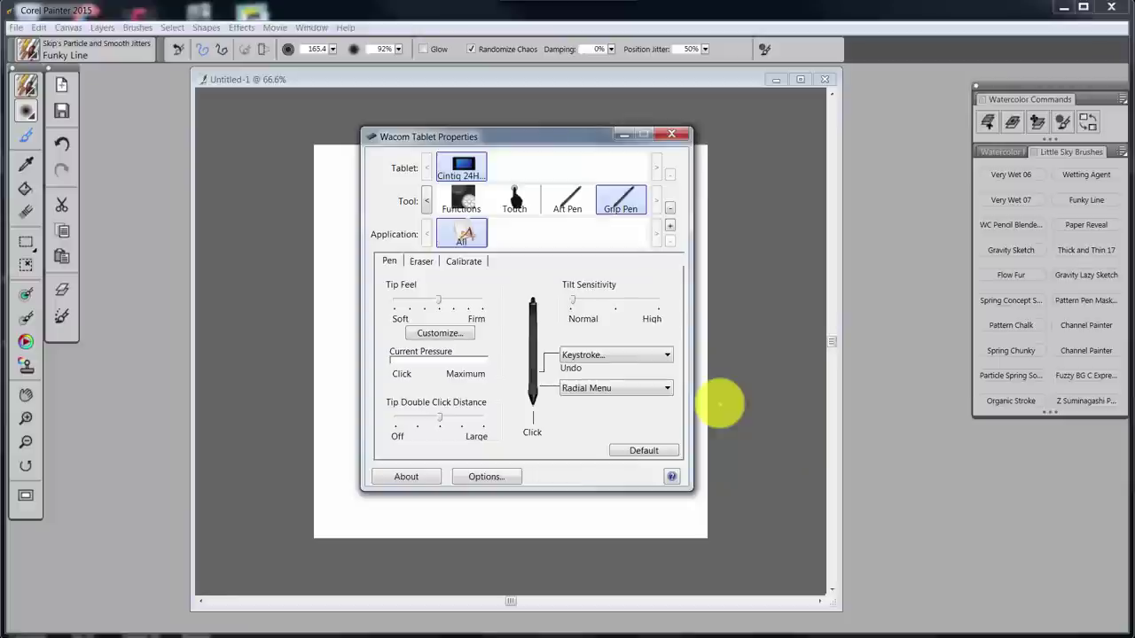
Step: Run pen calibration from the Calibrate tab for the Cintiq 24HDT 1 display
left_click(421, 260)
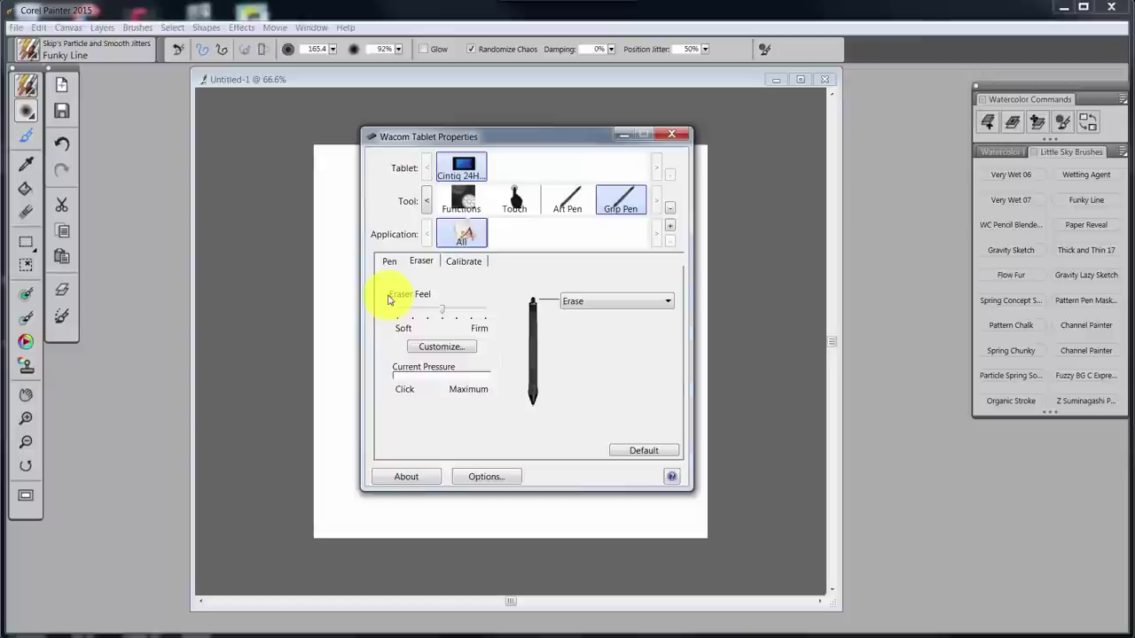
left_click(465, 262)
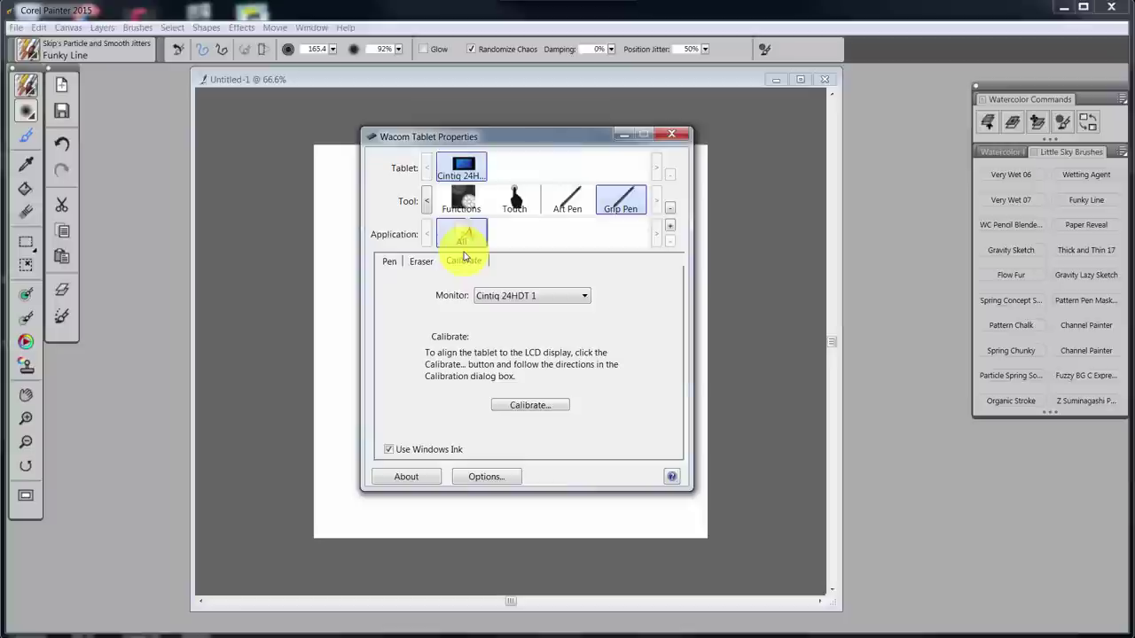
left_click(532, 405)
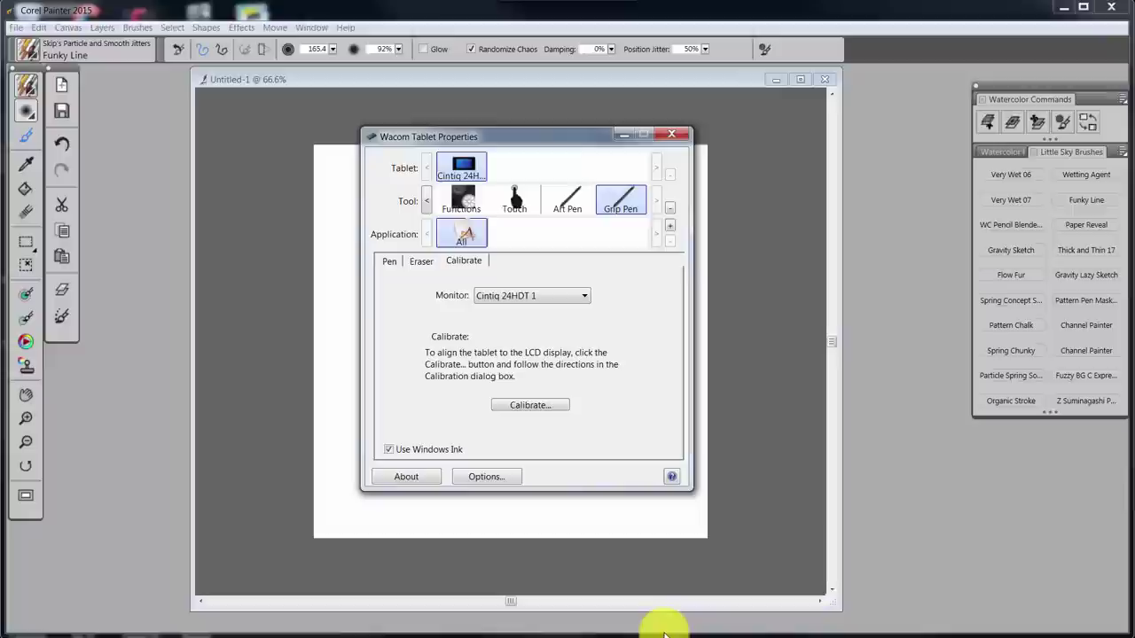
Step: Review the upper side switch's keystroke definition, {Ctrl}z named Undo
left_click(379, 267)
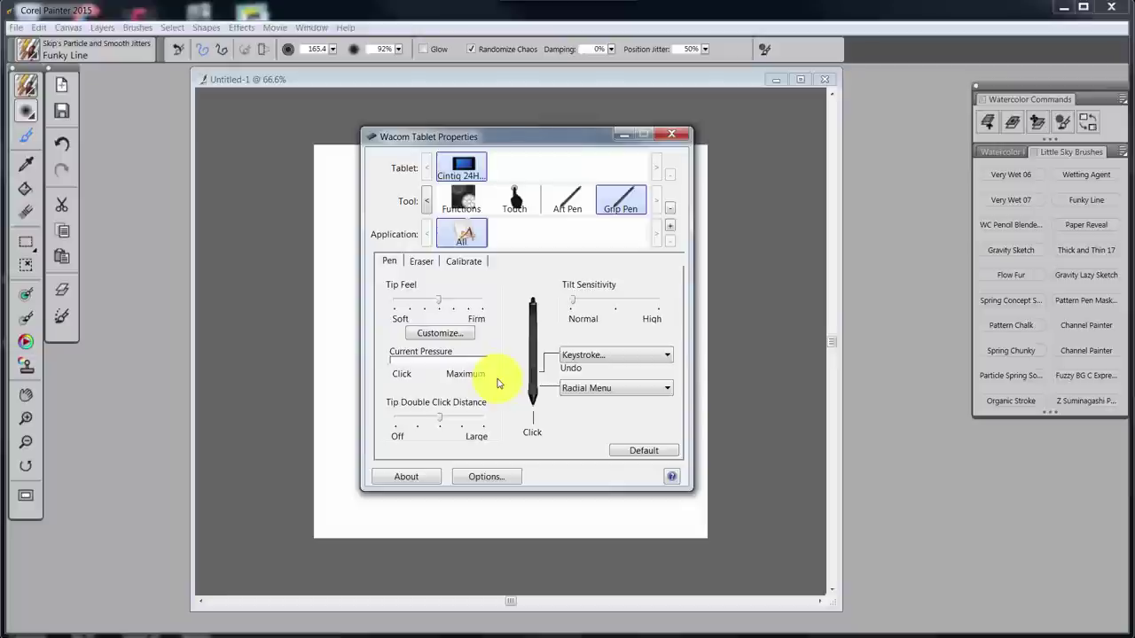
left_click(667, 354)
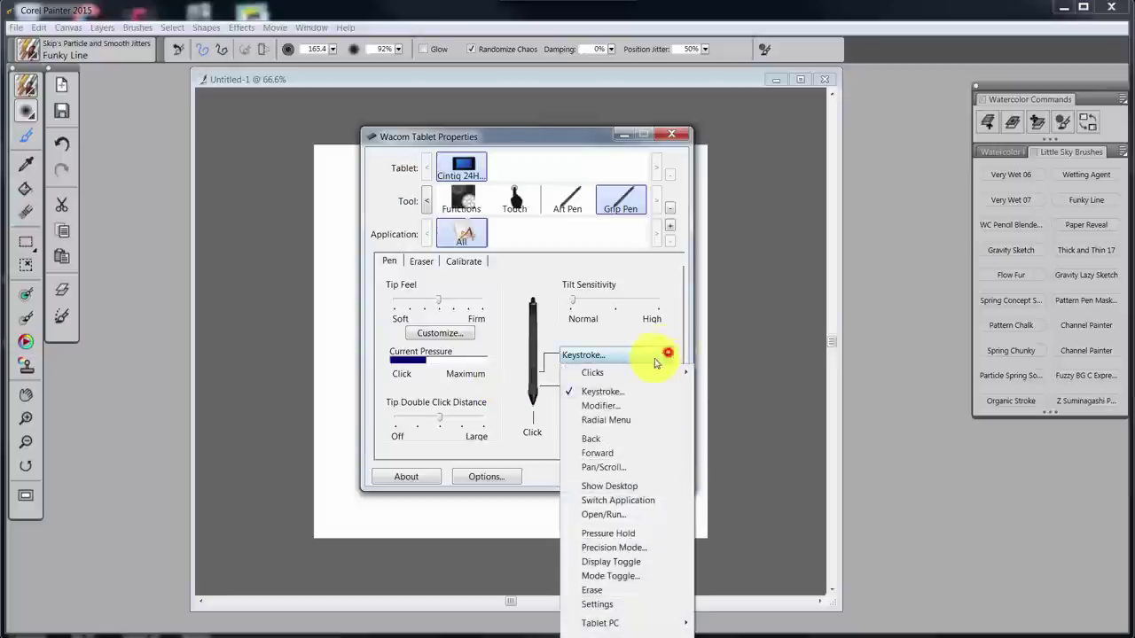
left_click(590, 391)
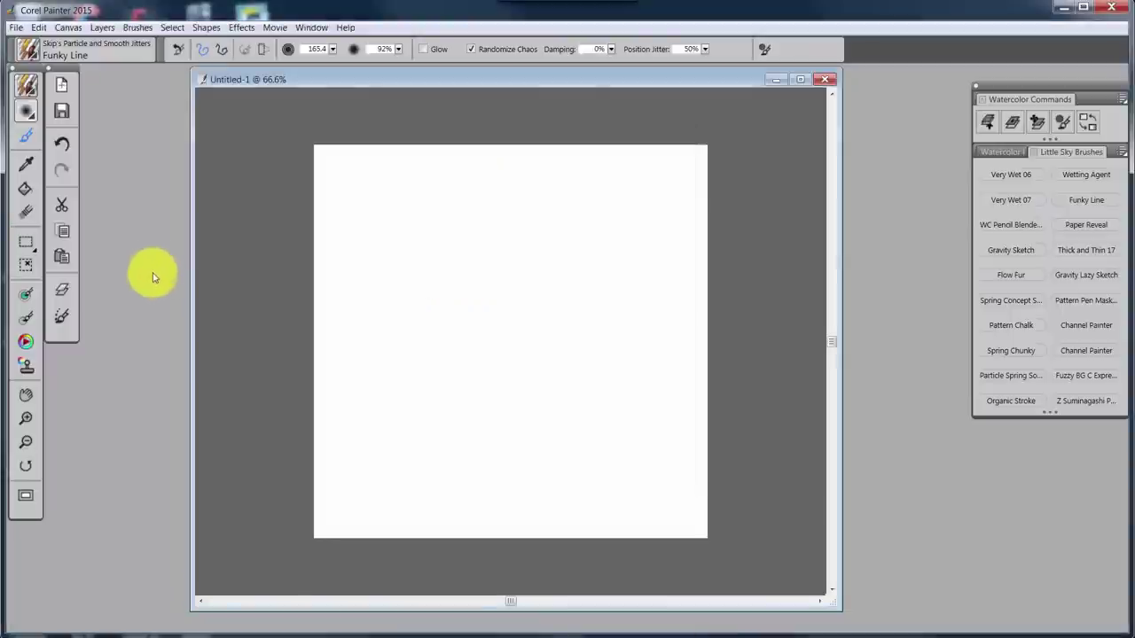
Step: Check in Painter's Edit menu that Undo Brush Stroke uses Ctrl+Z
left_click(39, 27)
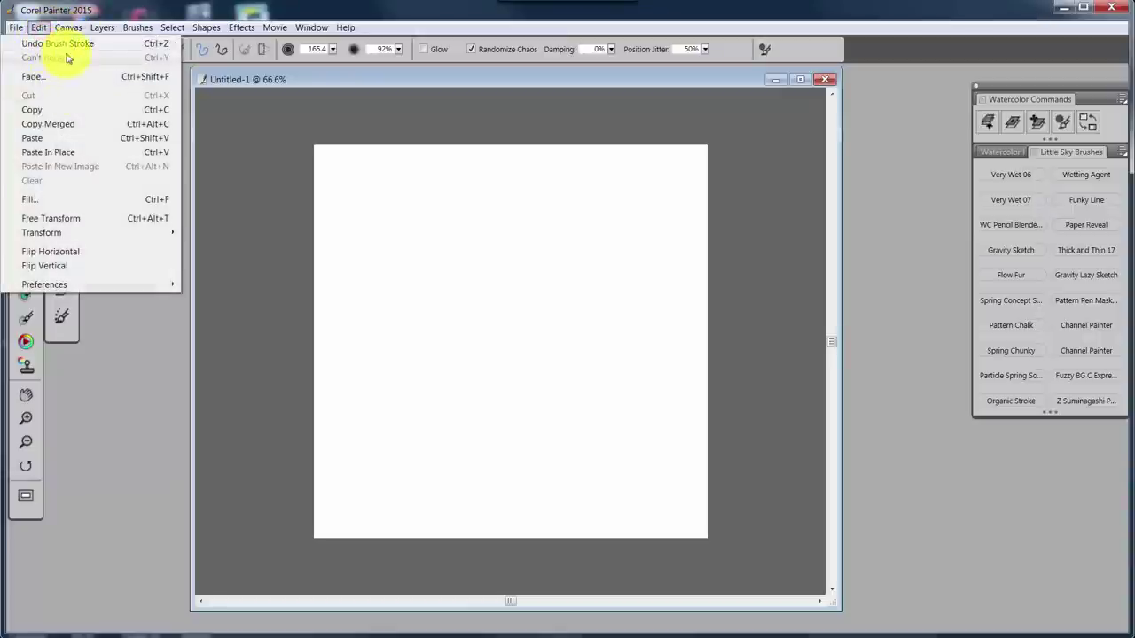
left_click(133, 360)
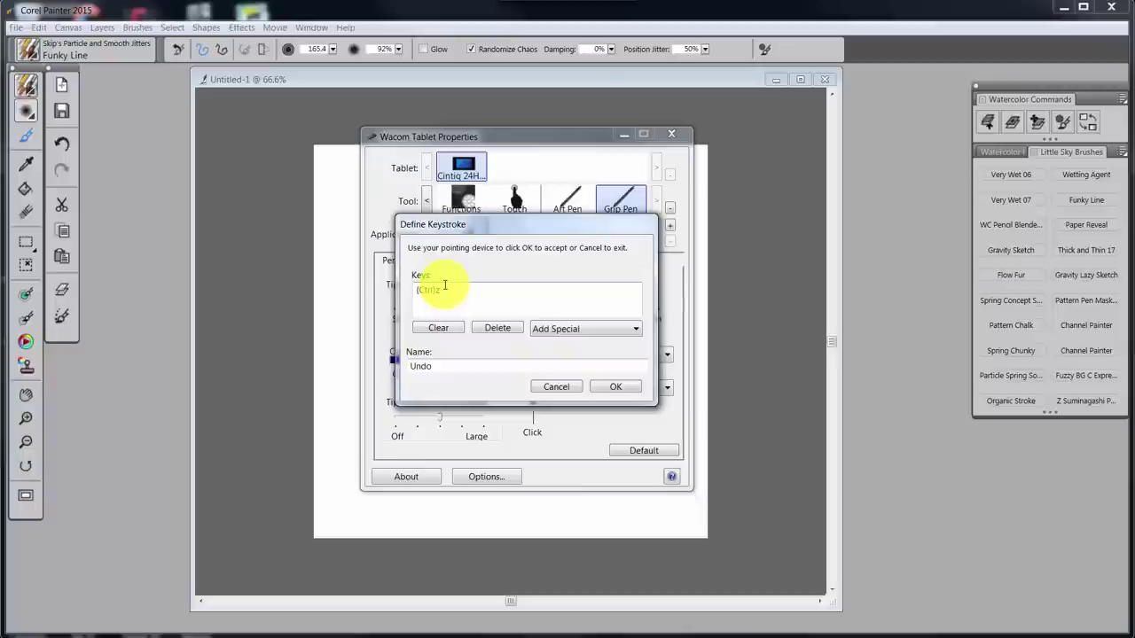
Step: Remove the extra Delete and Backspace keys, clear, and re-record the keystroke as {Ctrl}z
key("Delete")
key("BackSpace")
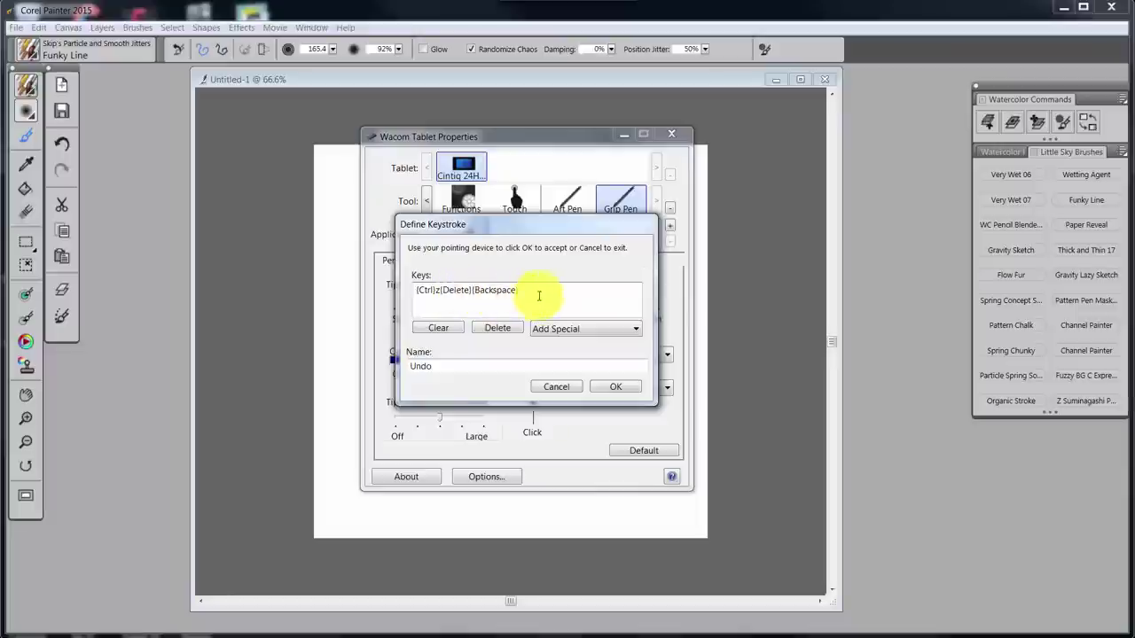
left_click(498, 328)
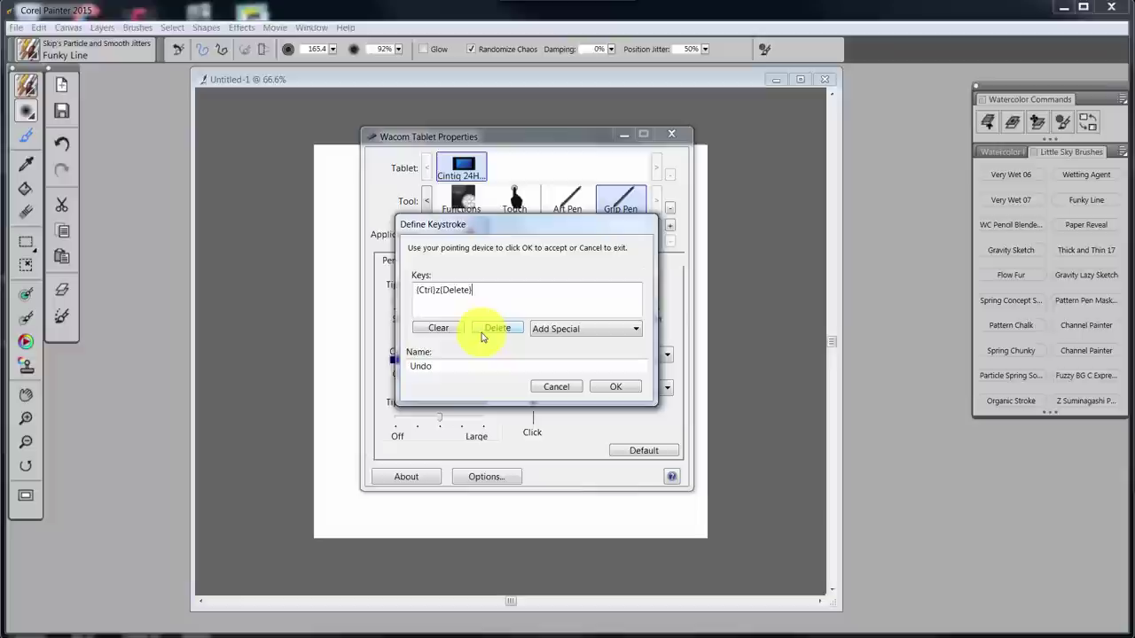
left_click(498, 328)
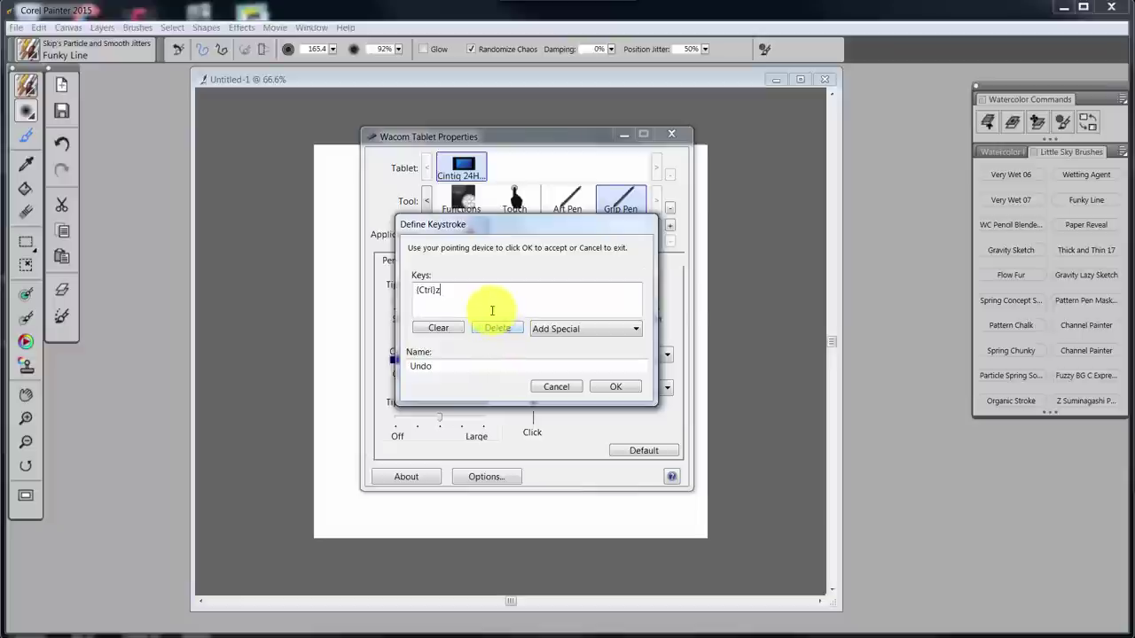
left_click(435, 328)
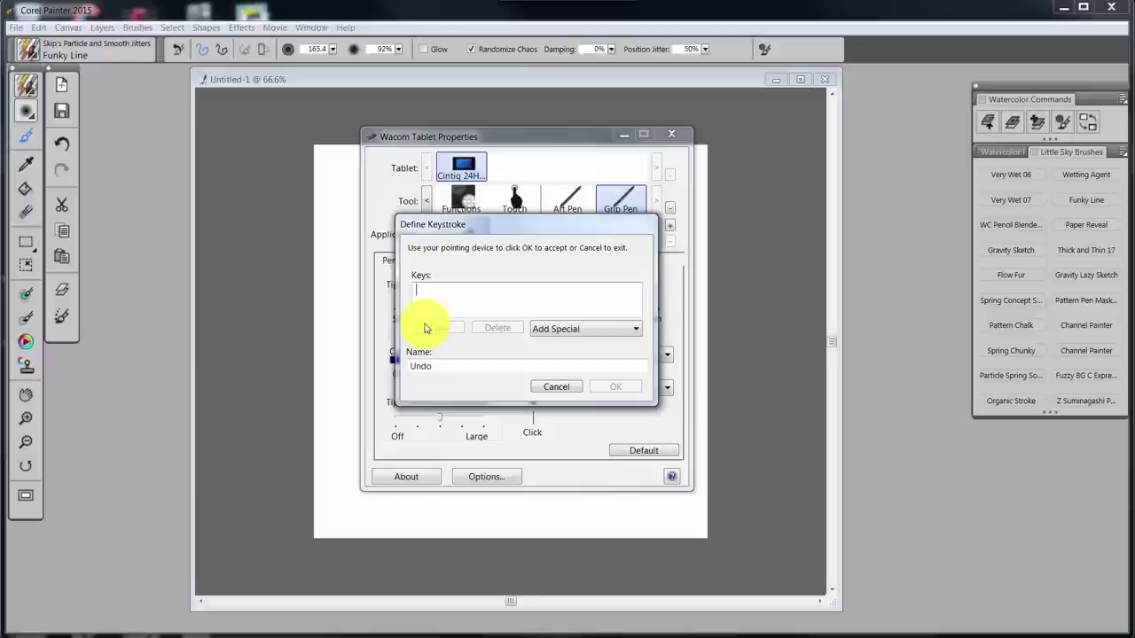
key("ctrl+z")
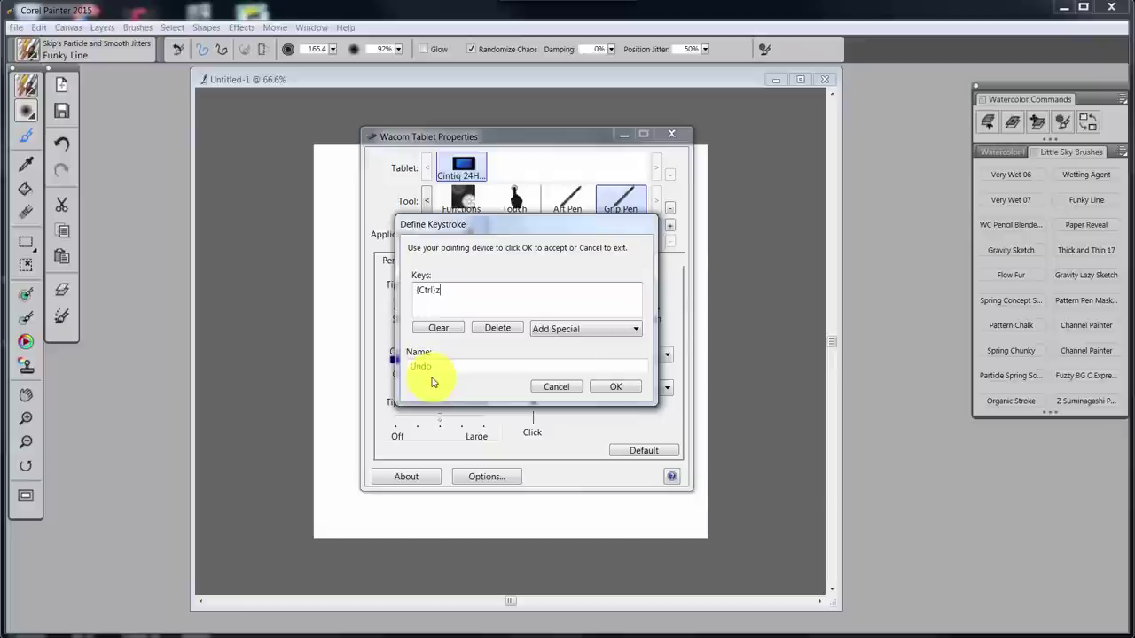
Step: Save the Undo keystroke and verify the lower switch still reads Radial Menu
left_click(608, 388)
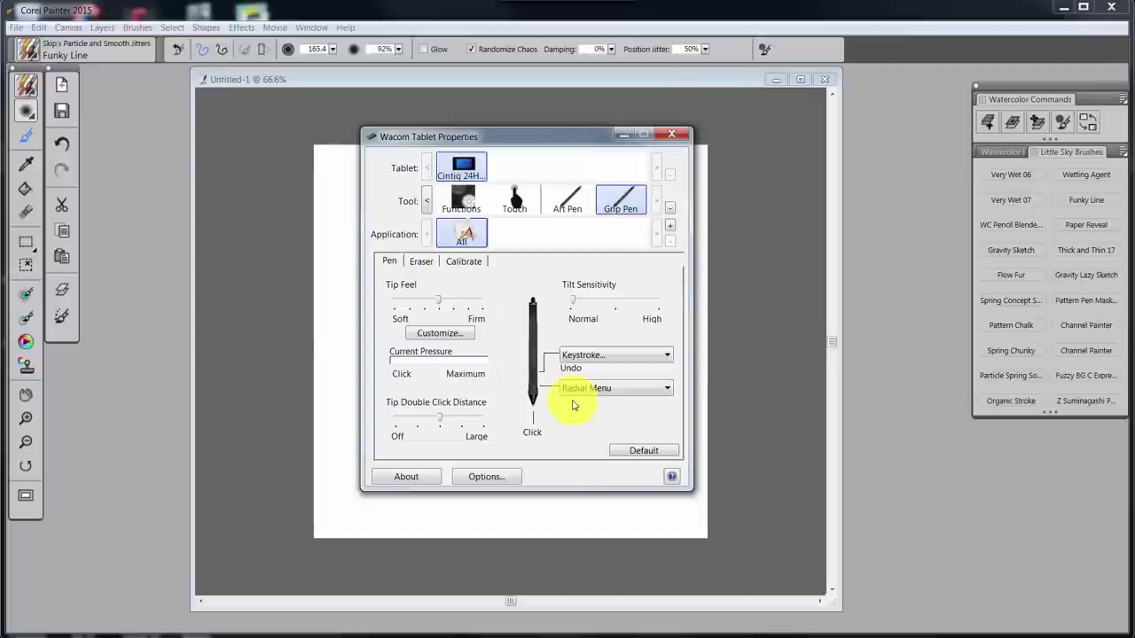
left_click(667, 387)
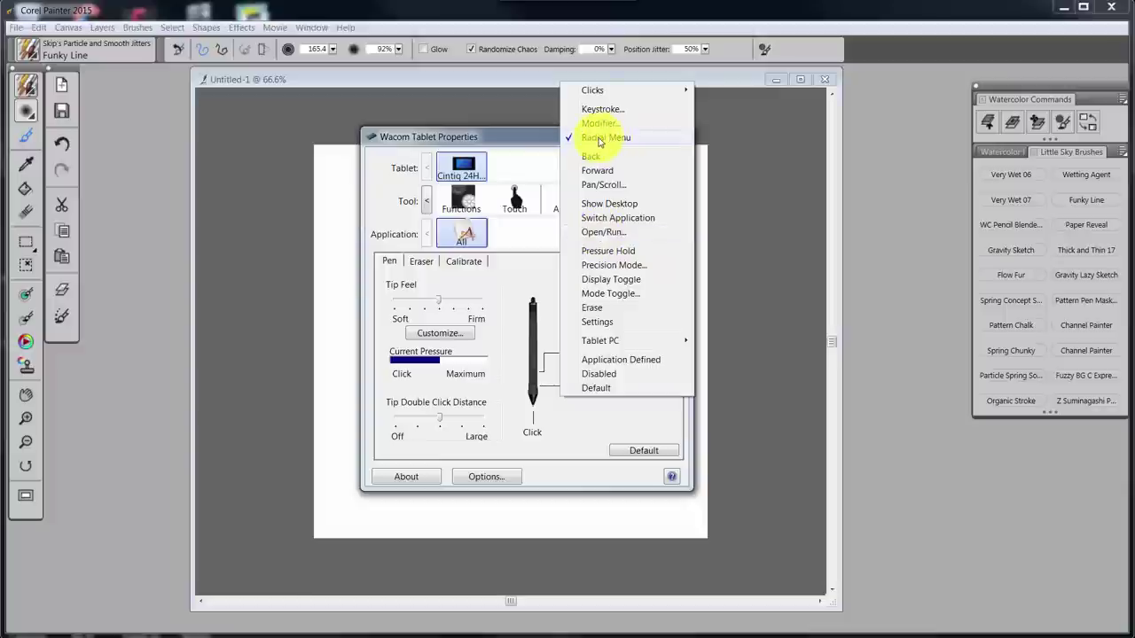
left_click(647, 420)
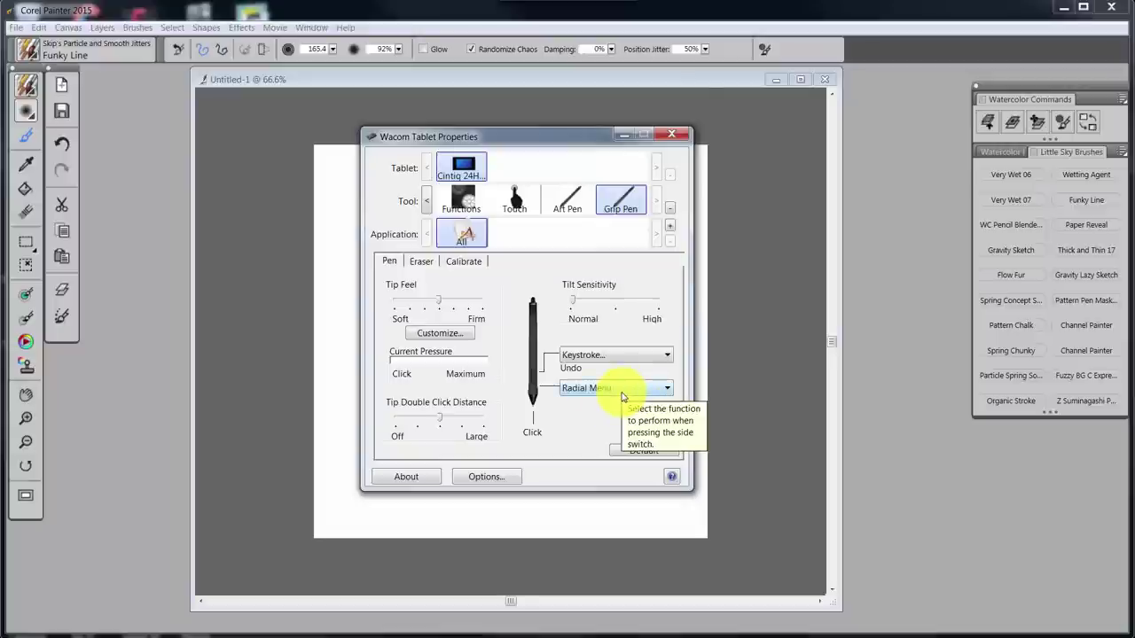
left_click(569, 197)
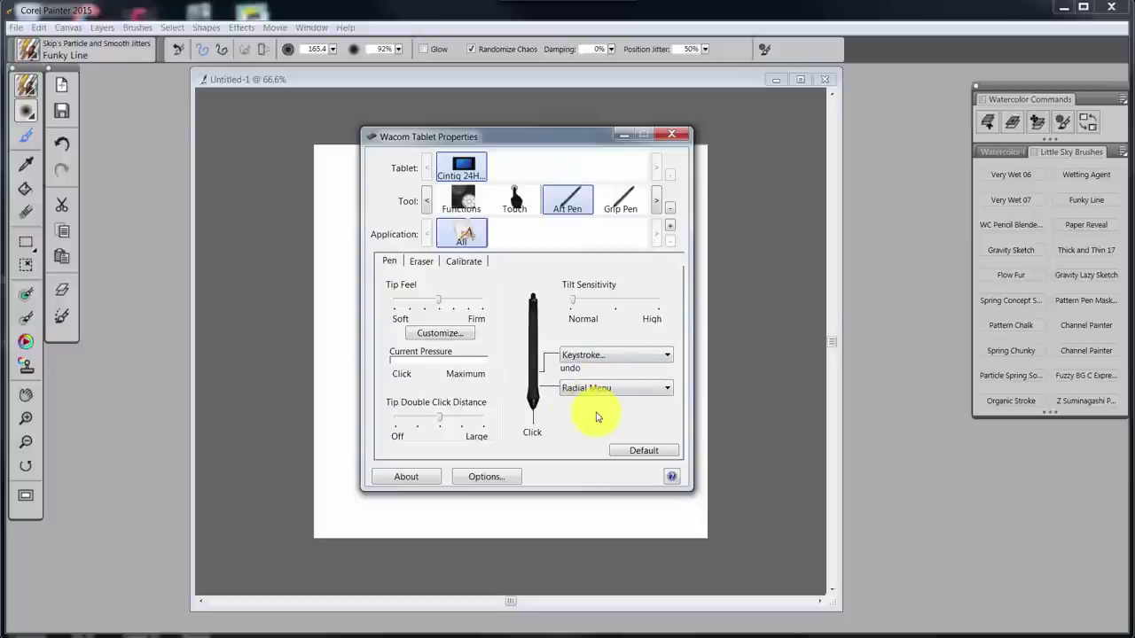
left_click(619, 205)
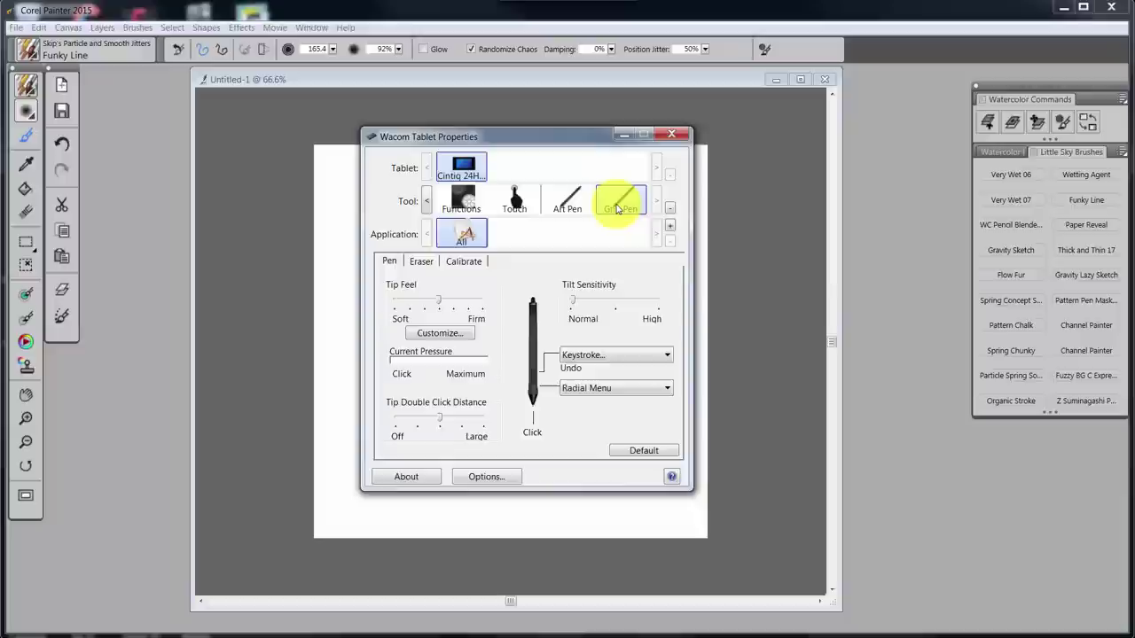
Step: Minimize the tablet settings and paint red Funky Line and dark Pattern Pen Masked test strokes
left_click(624, 134)
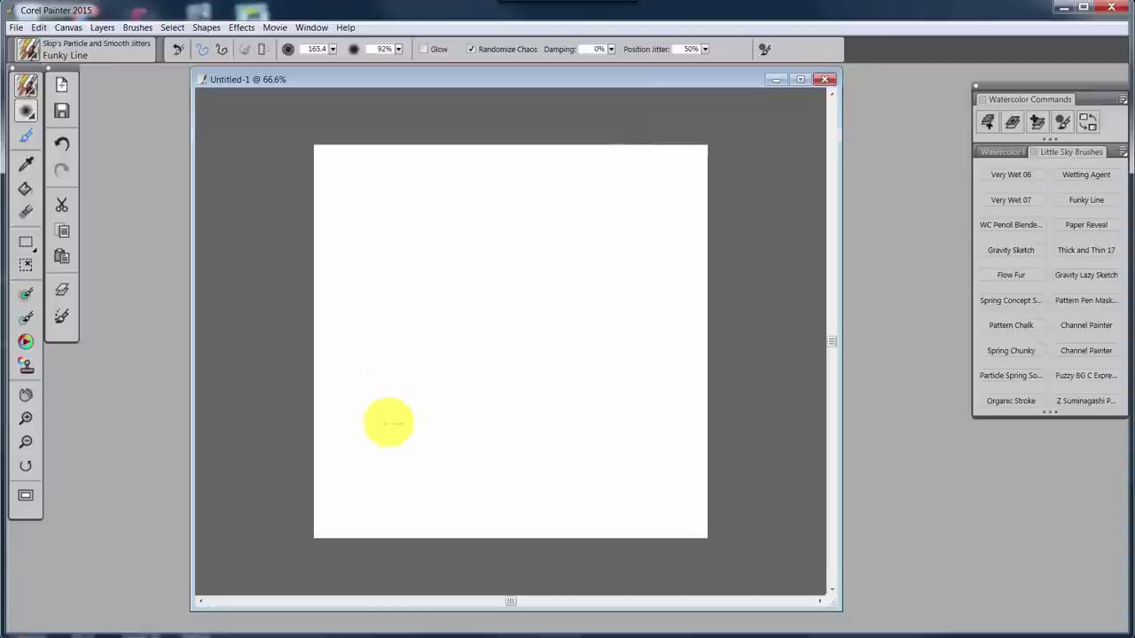
mouse_move(390, 419)
left_mouse_down()
mouse_move(400, 233)
mouse_move(393, 380)
mouse_move(431, 325)
mouse_move(464, 317)
mouse_move(469, 292)
mouse_move(468, 316)
mouse_move(514, 314)
mouse_move(561, 237)
mouse_move(548, 349)
mouse_move(572, 278)
mouse_move(576, 296)
mouse_move(423, 354)
mouse_move(532, 319)
left_mouse_up()
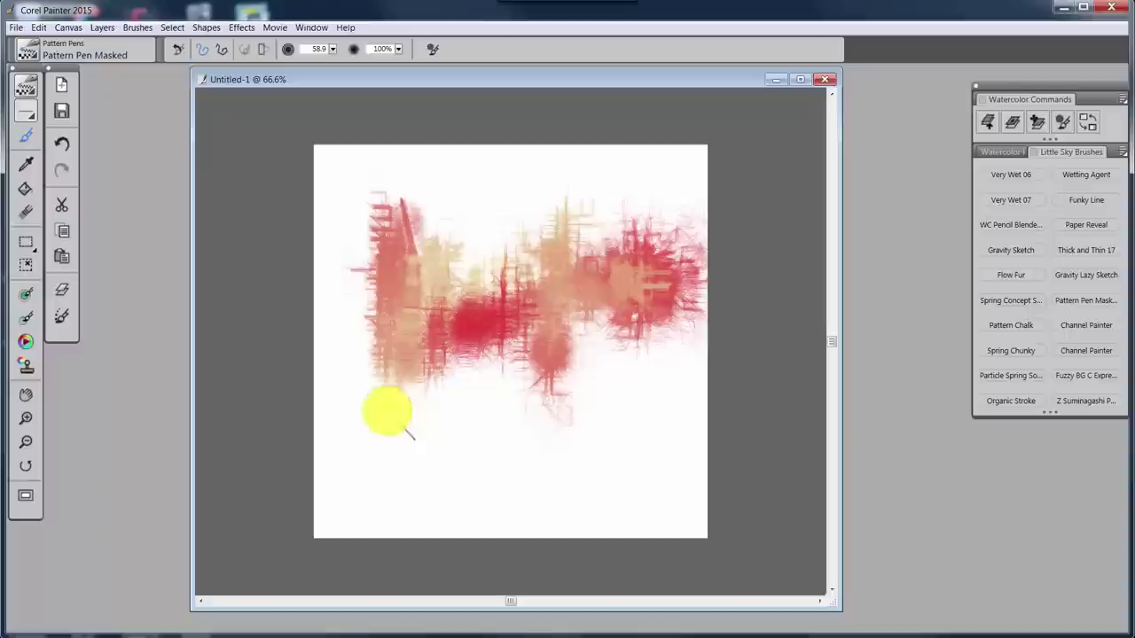
left_click(380, 431)
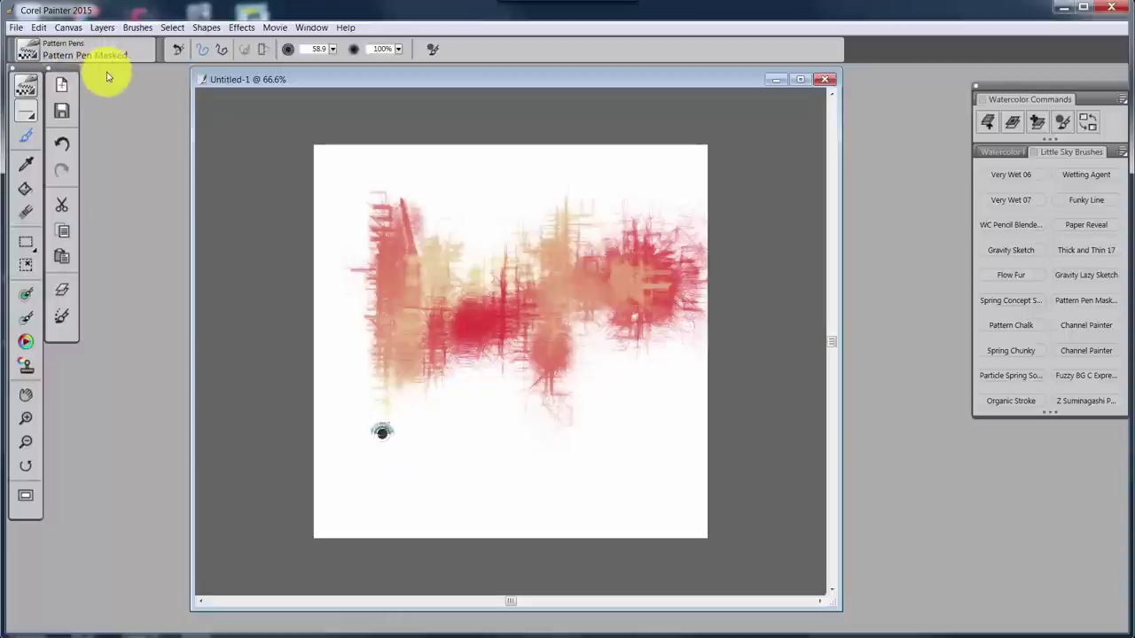
mouse_move(380, 452)
left_mouse_down()
mouse_move(380, 438)
mouse_move(663, 215)
mouse_move(611, 276)
mouse_move(563, 390)
mouse_move(454, 438)
mouse_move(307, 554)
left_mouse_up()
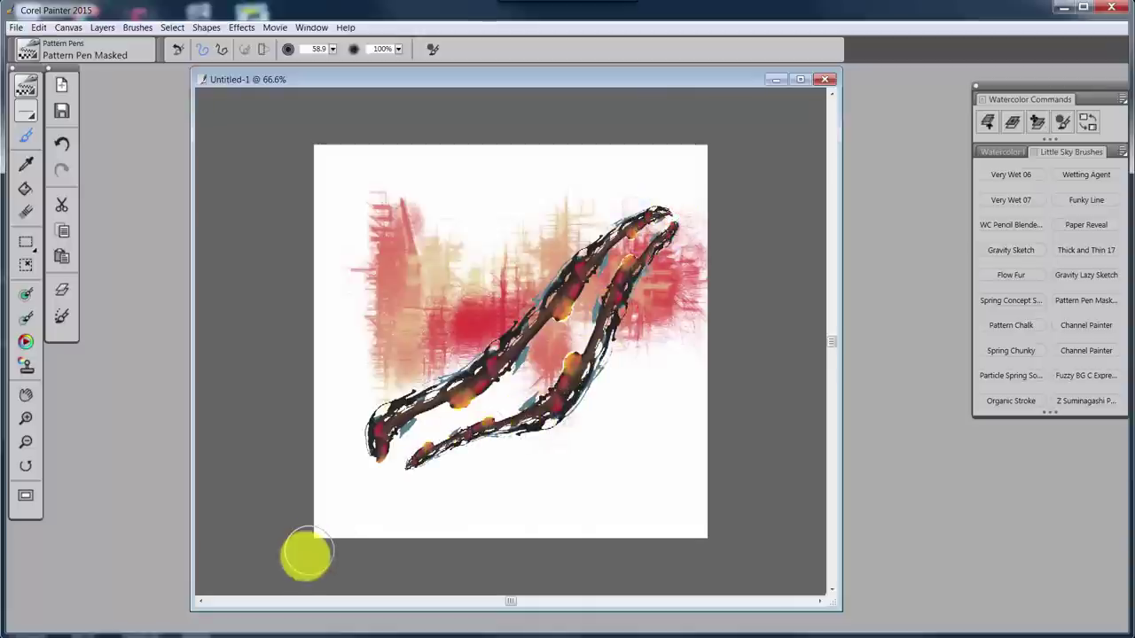
left_click(1087, 200)
mouse_move(481, 216)
left_mouse_down()
mouse_move(486, 399)
mouse_move(509, 435)
mouse_move(593, 402)
left_mouse_up()
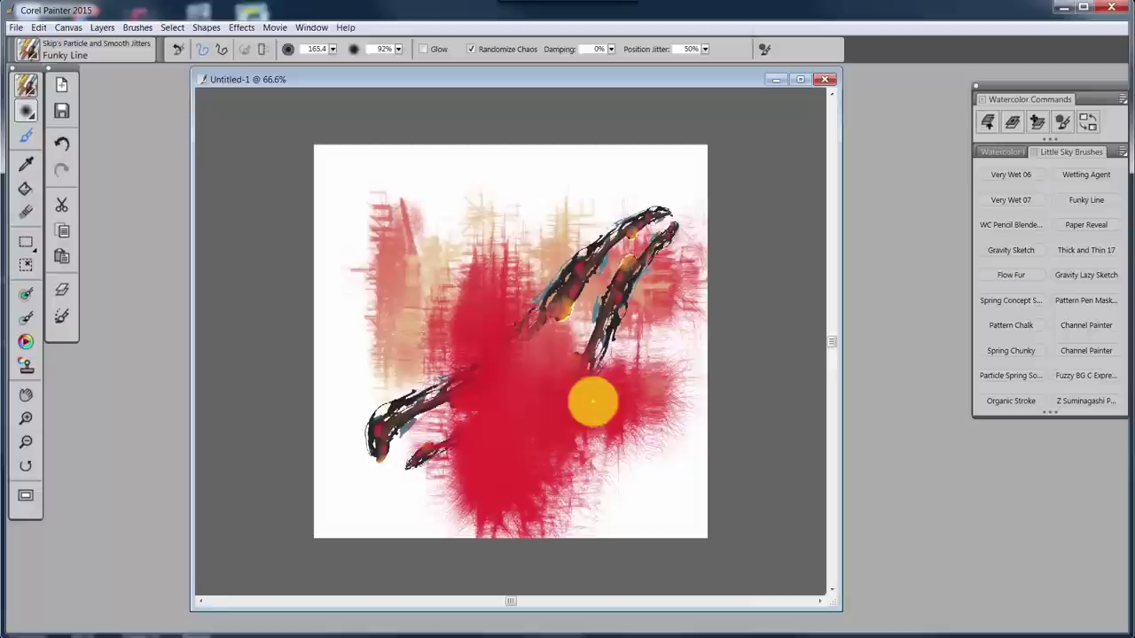
mouse_move(381, 413)
left_mouse_down()
mouse_move(575, 203)
mouse_move(422, 458)
left_mouse_up()
left_click_drag(480, 359, 407, 466)
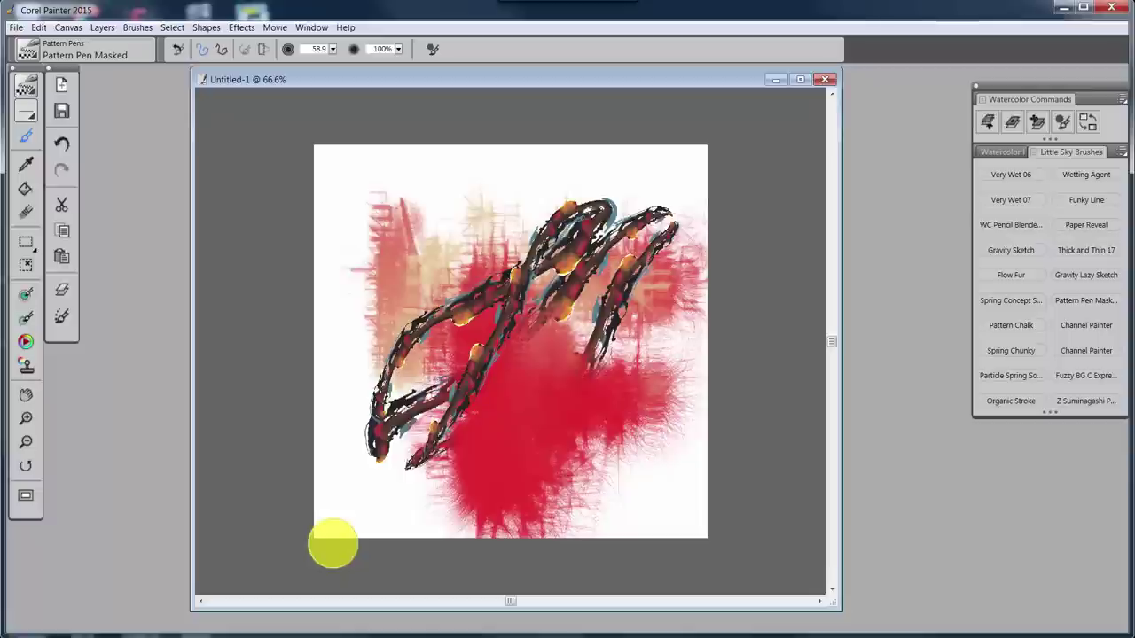
Step: Undo every stroke with Ctrl+Z, including two fresh test strokes, then summon the Radial Menu
key("ctrl+z")
key("ctrl+z")
key("ctrl+z")
key("ctrl+z")
key("ctrl+z")
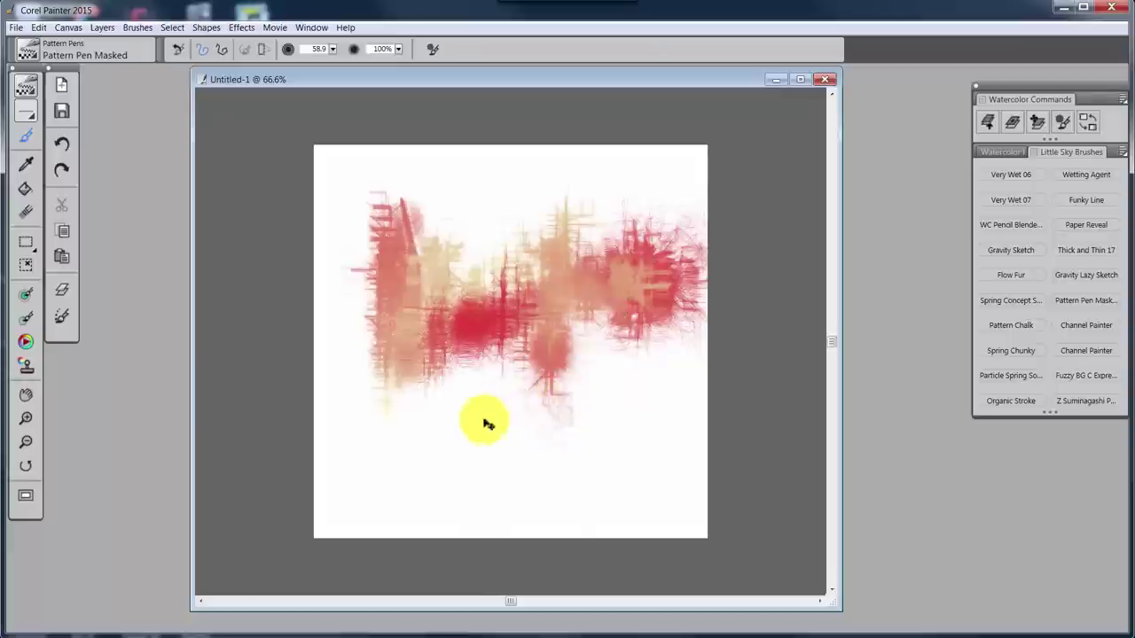
key("ctrl+z")
key("ctrl+z")
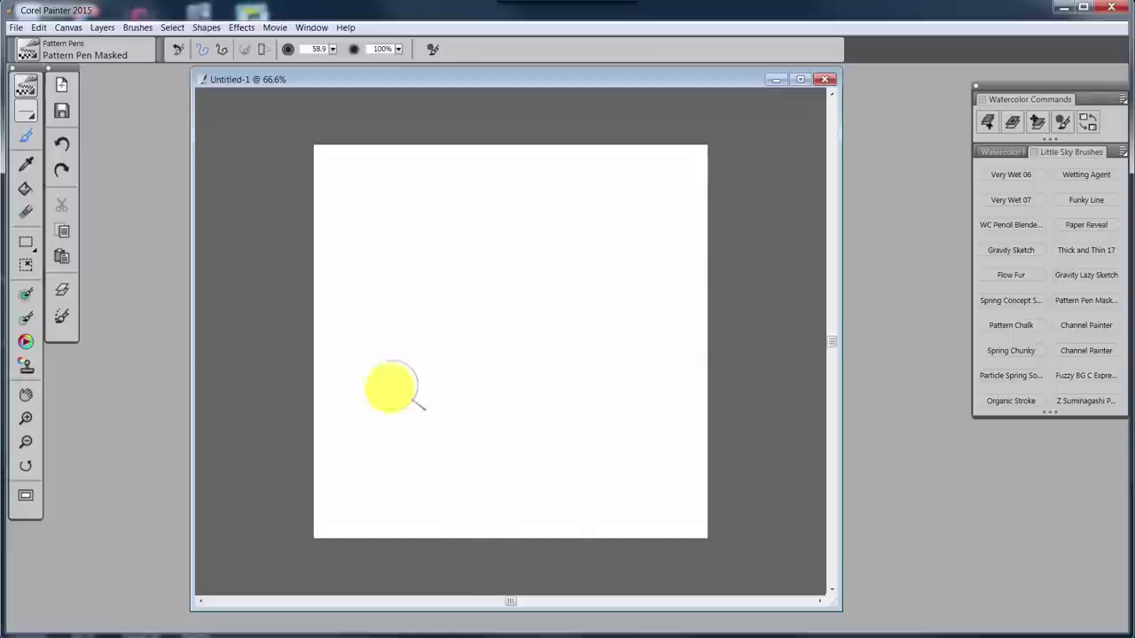
mouse_move(368, 410)
left_mouse_down()
mouse_move(418, 332)
mouse_move(597, 223)
left_mouse_up()
key("ctrl+z")
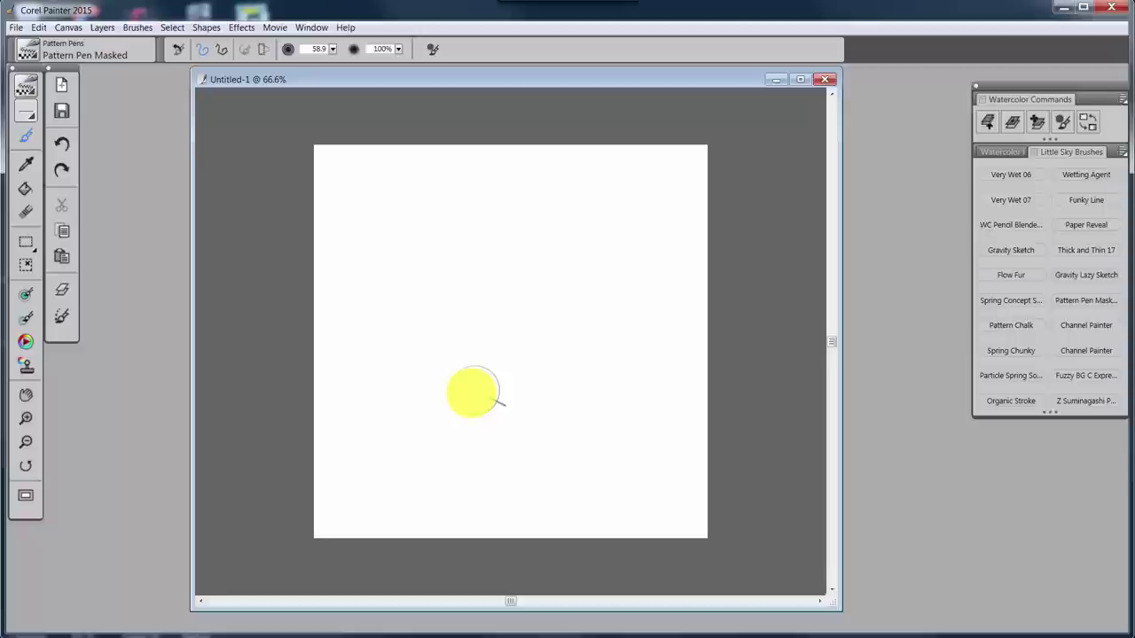
mouse_move(354, 430)
left_mouse_down()
mouse_move(431, 342)
mouse_move(563, 279)
mouse_move(529, 295)
left_mouse_up()
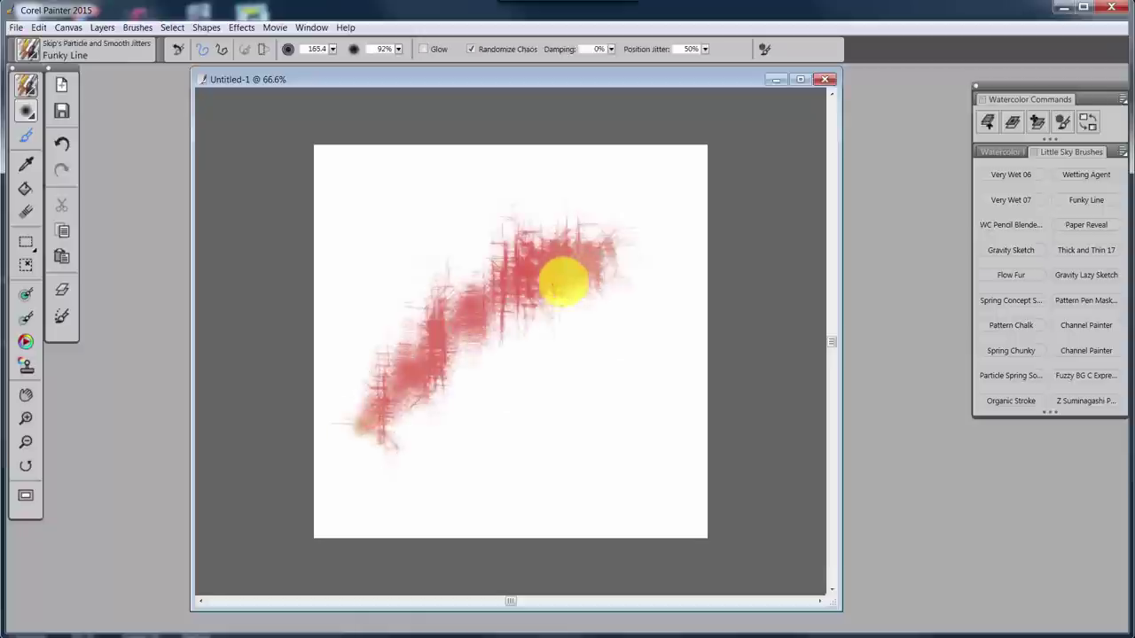
key("ctrl+z")
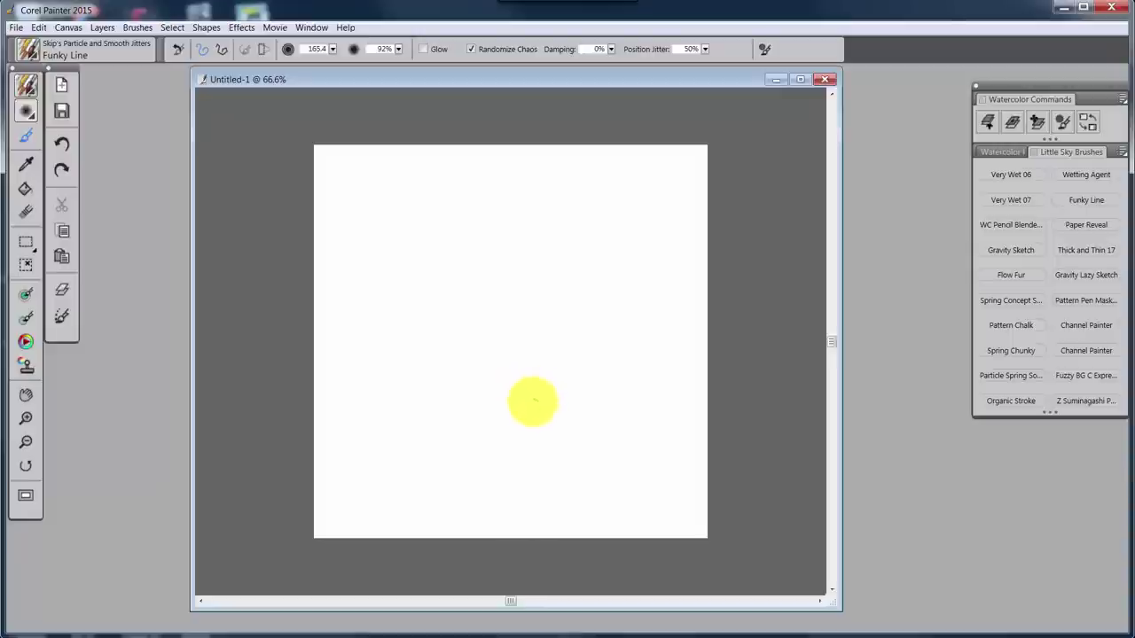
key("v")
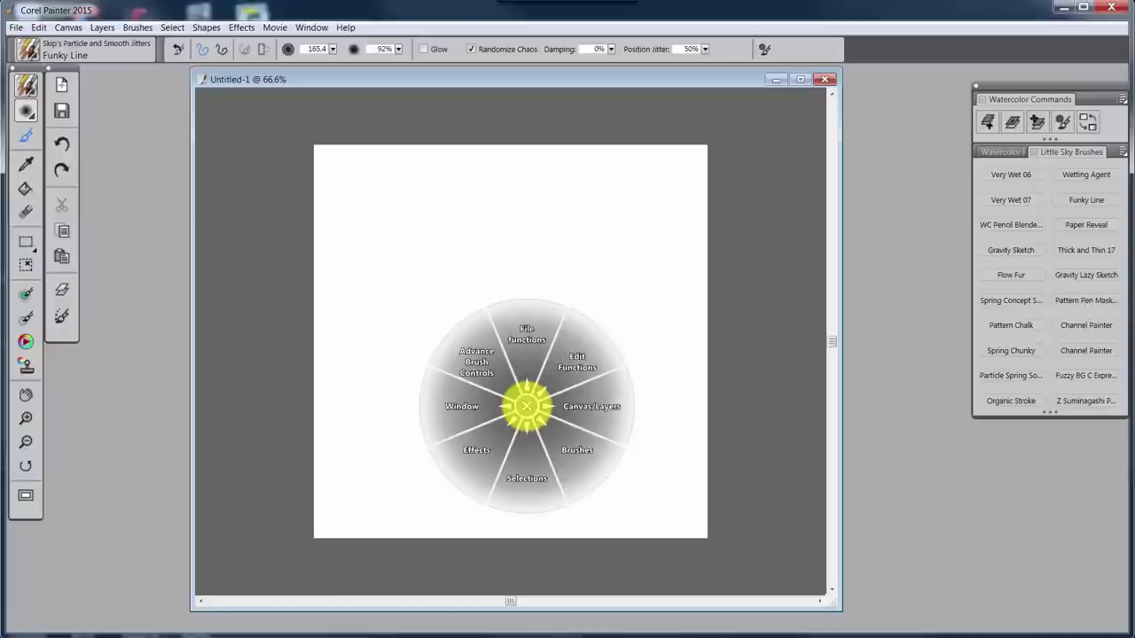
Step: Dismiss the Radial Menu, bring it up once more, and dismiss it again
left_click(527, 406)
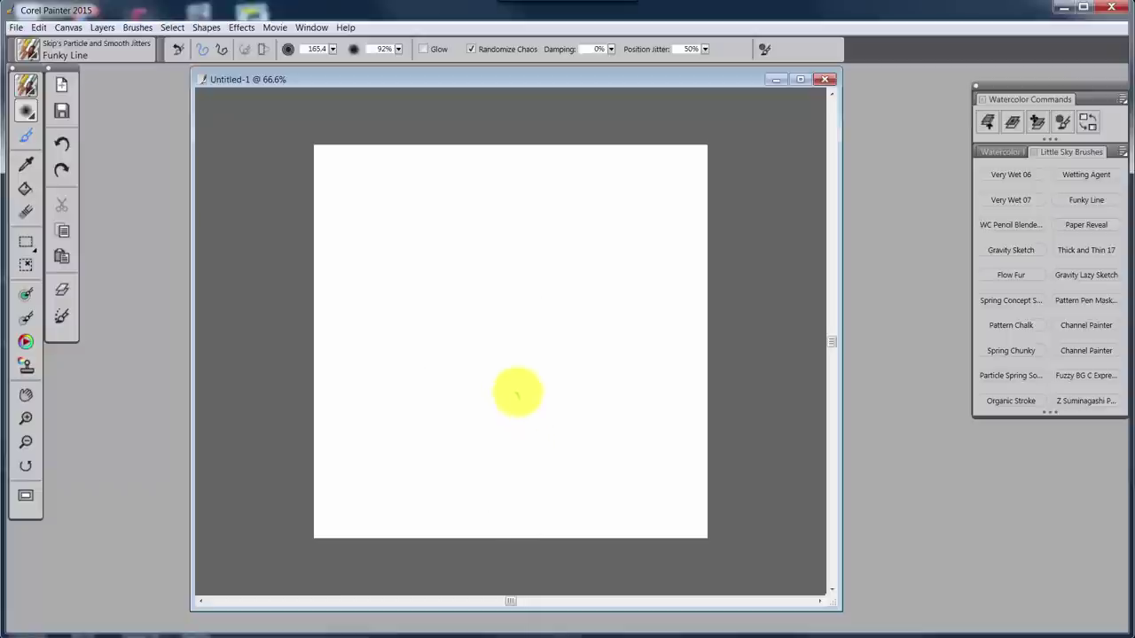
key("v")
left_click(506, 387)
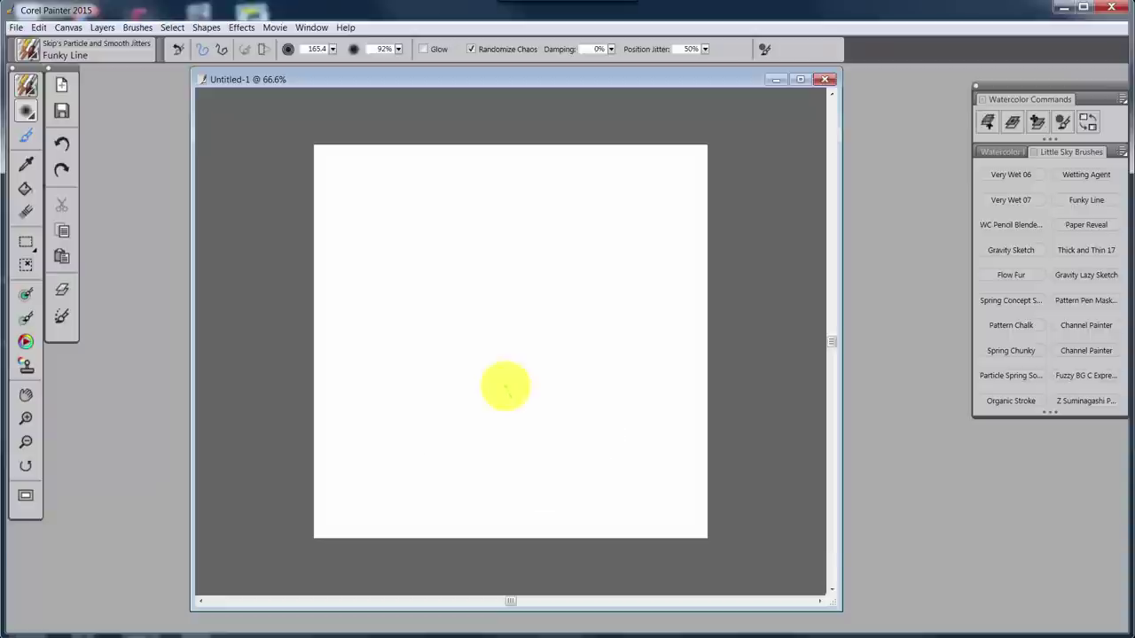